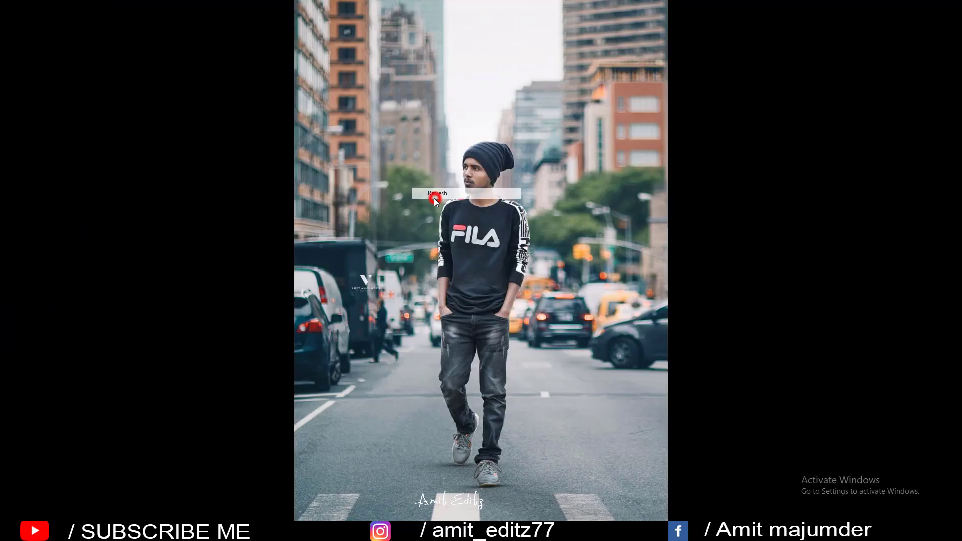
Open the dfgdfg copyee photo and centre it in the workspace
click(444, 210)
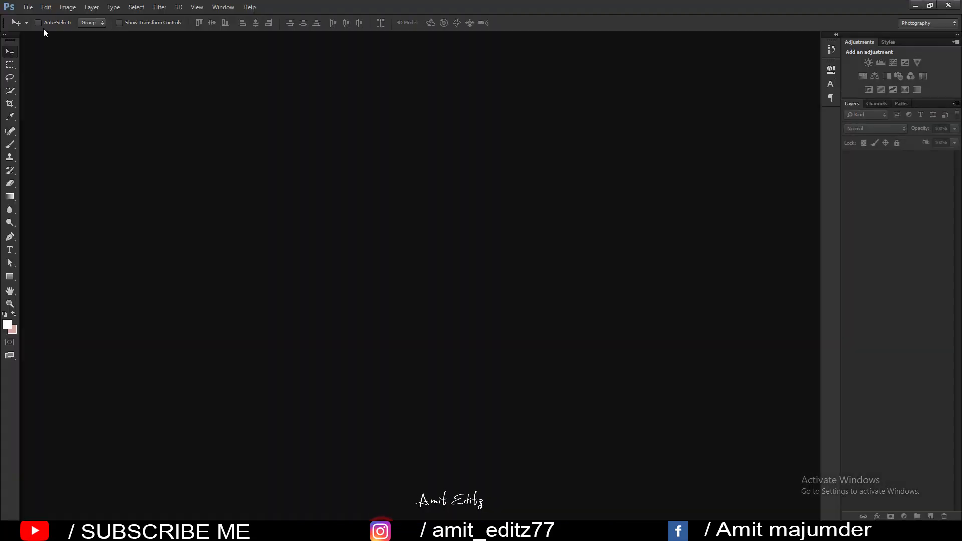
click(28, 7)
click(35, 25)
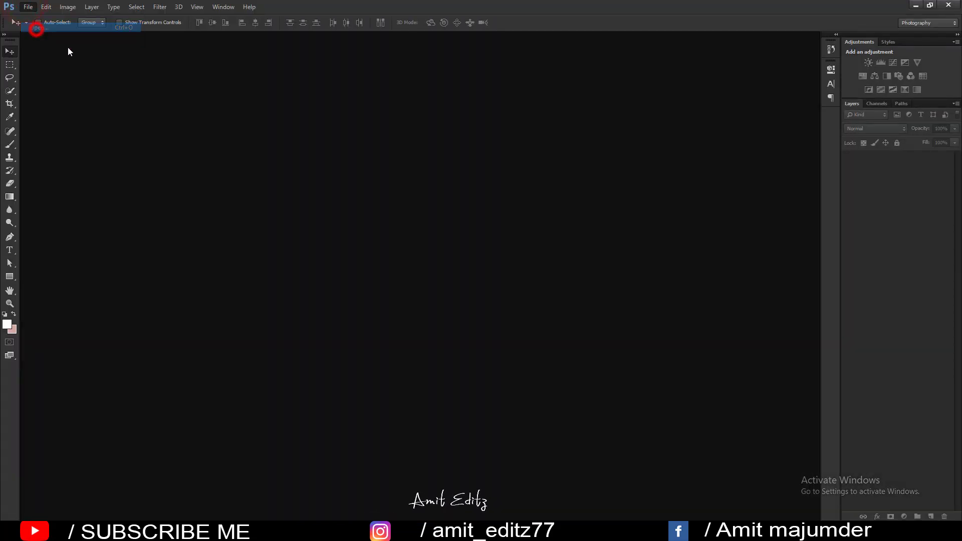
click(227, 80)
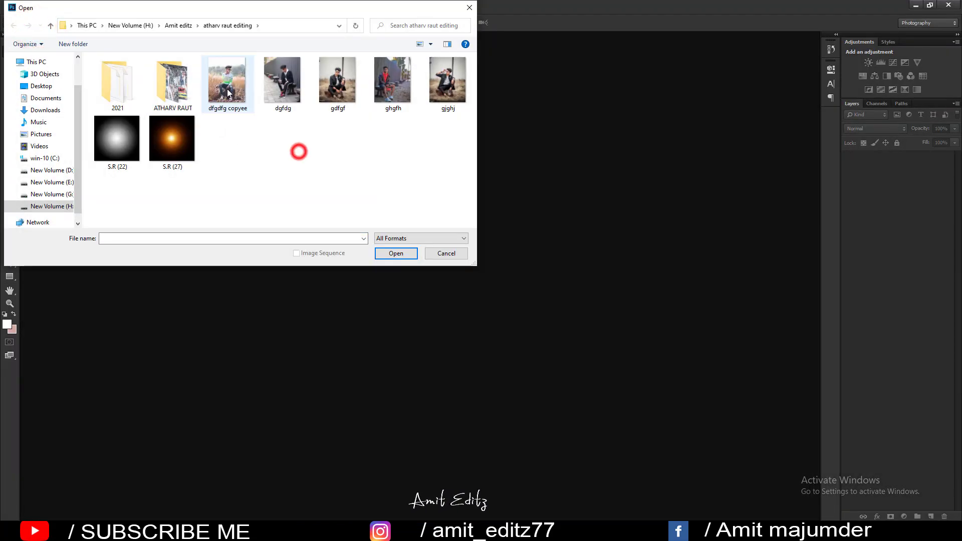
click(396, 253)
drag(237, 39, 369, 37)
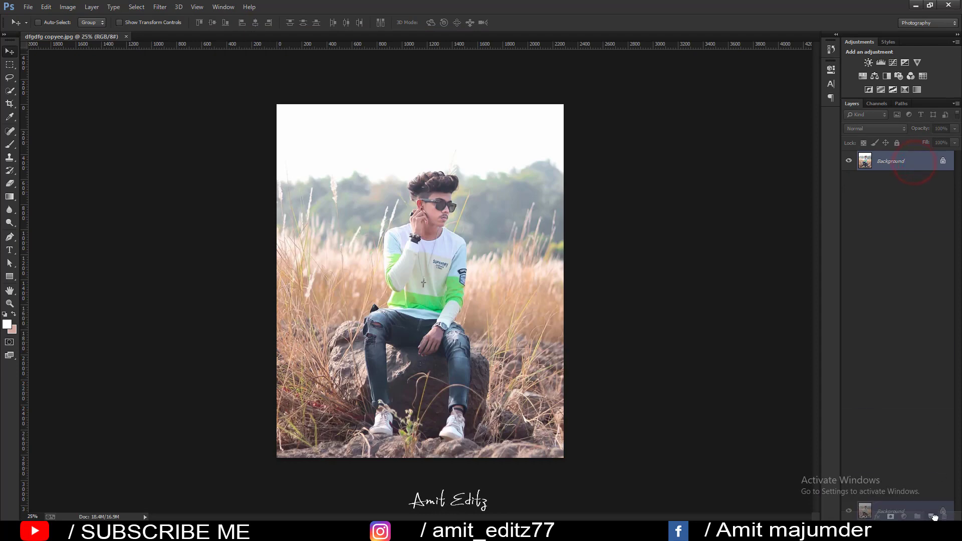
Duplicate the Background layer and apply Noiseware Professional noise reduction at default settings
drag(914, 175, 931, 517)
click(158, 6)
mouse_move(172, 246)
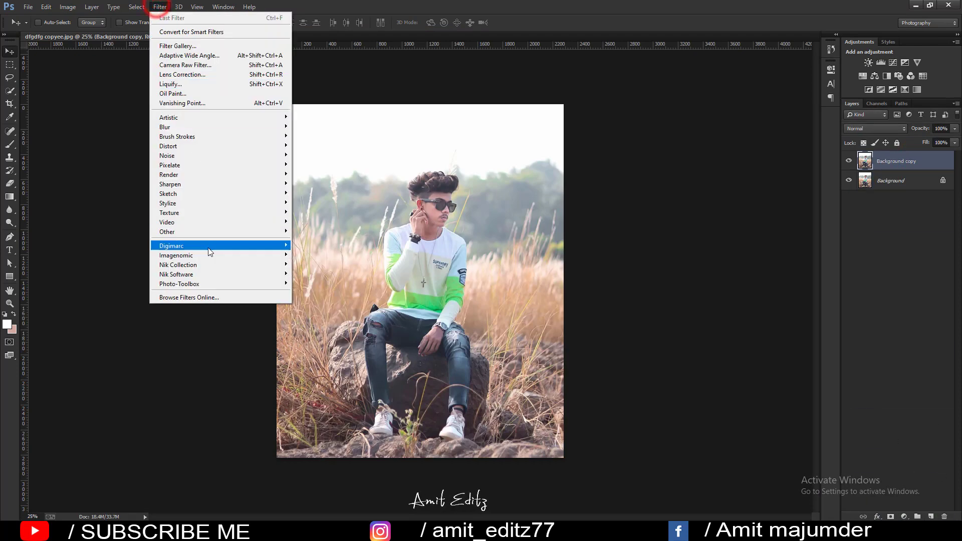
click(309, 254)
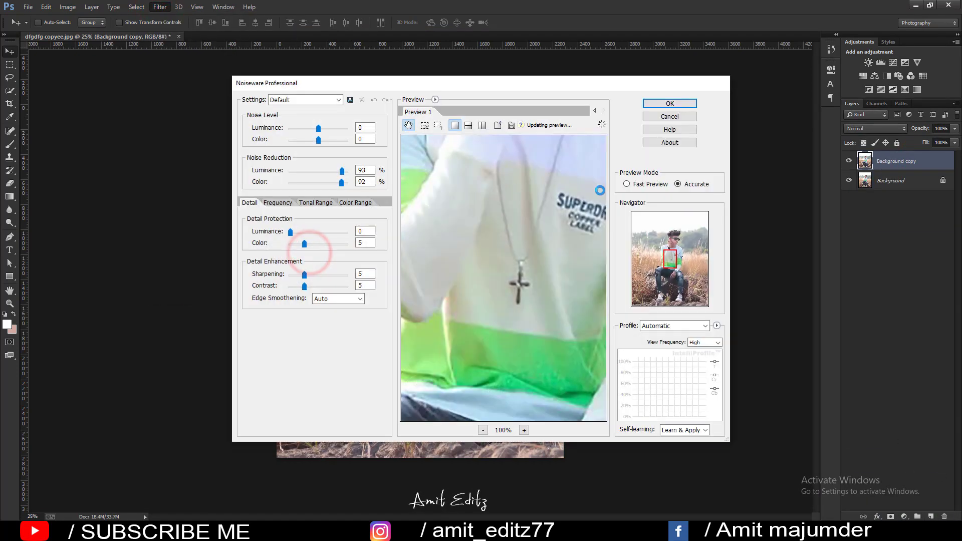
click(666, 102)
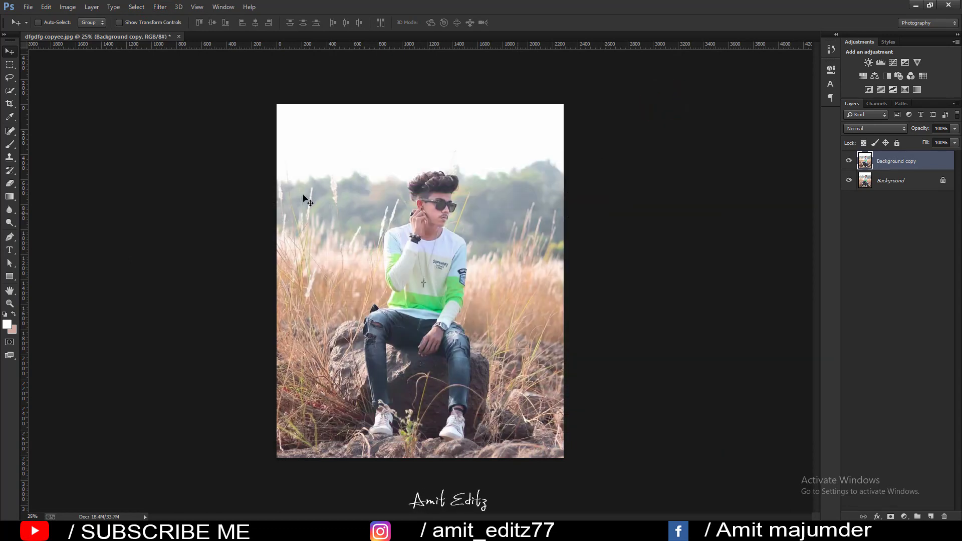
In the Camera Raw filter's HSL panel, set the Greens hue to -100
click(159, 7)
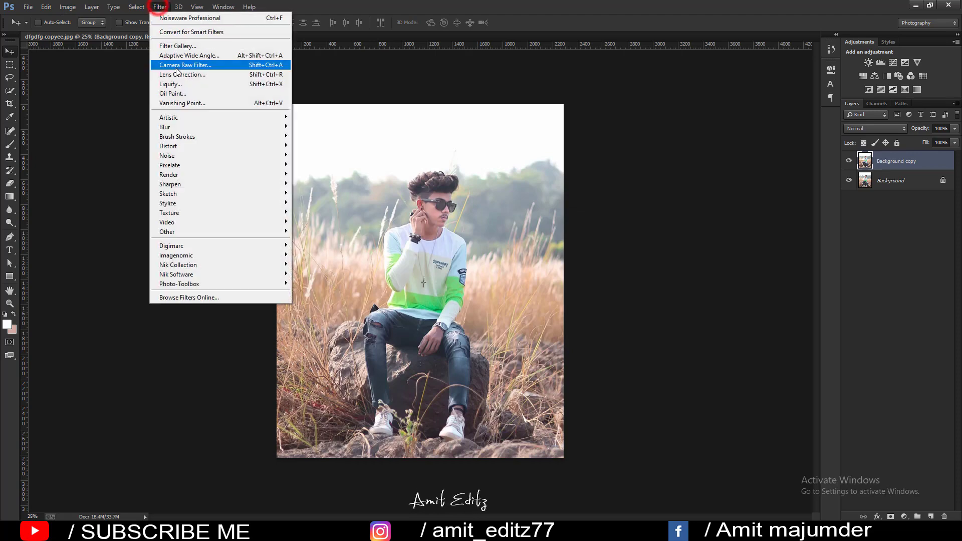
click(179, 65)
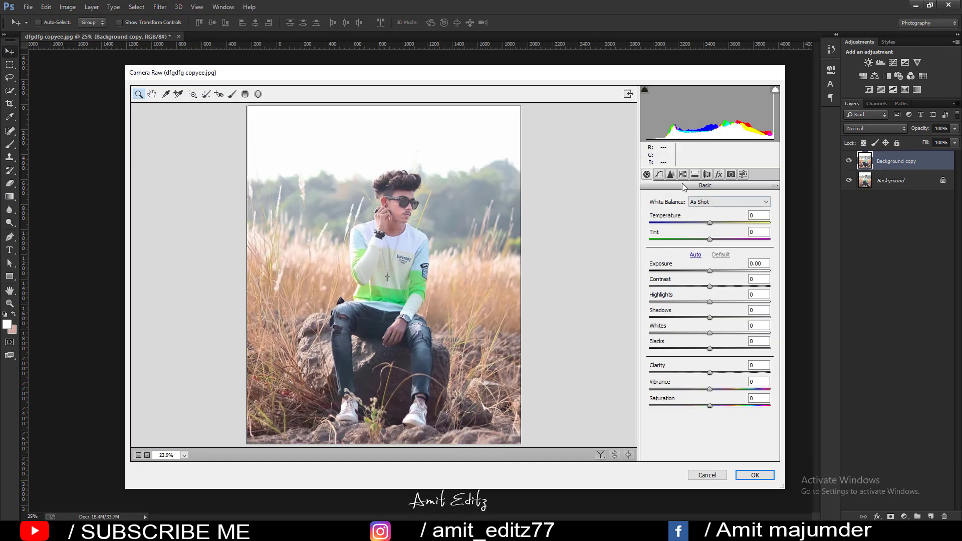
click(683, 174)
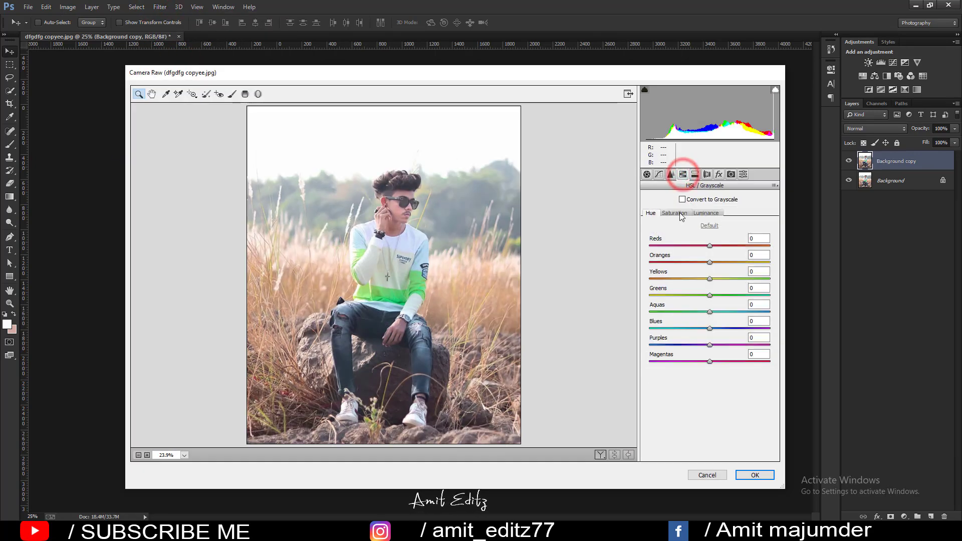
click(675, 213)
click(651, 212)
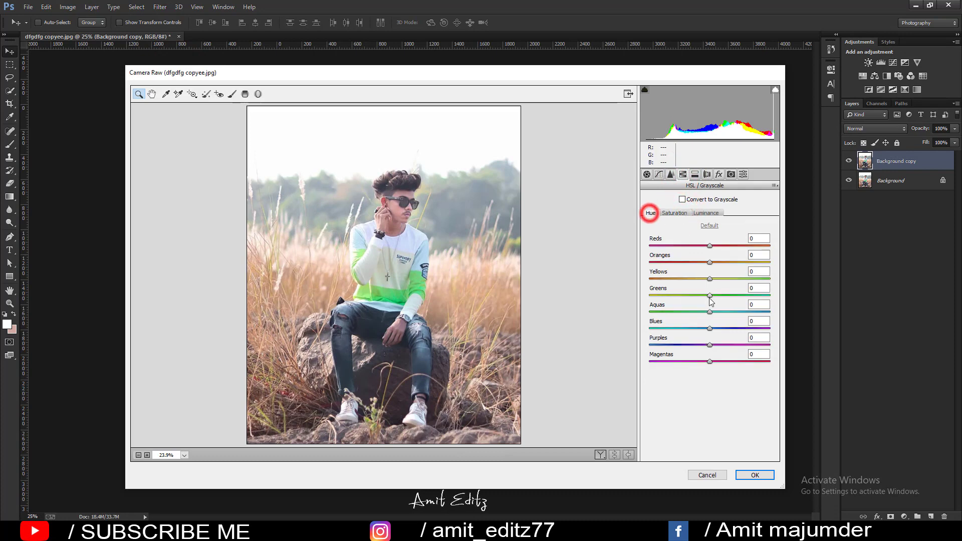
drag(710, 295, 634, 297)
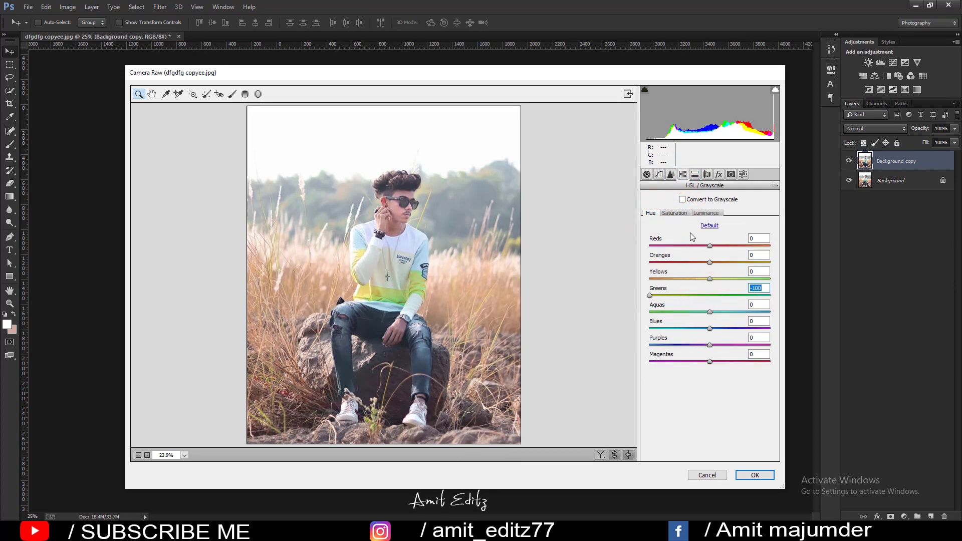
Set Yellows saturation to -100 and Aquas saturation to +47, then apply
click(676, 213)
mouse_move(710, 279)
mouse_down()
mouse_move(646, 279)
mouse_move(633, 293)
mouse_up()
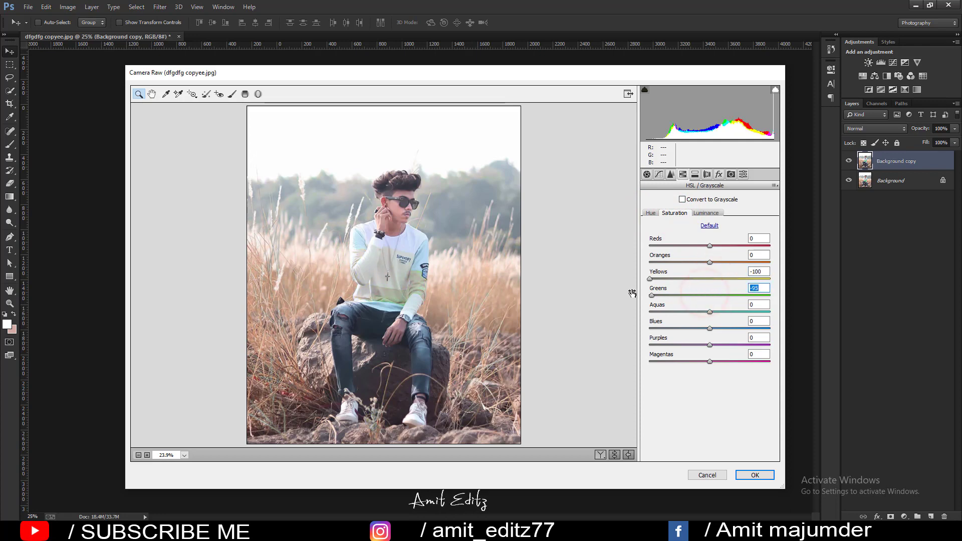
drag(702, 310, 738, 312)
click(755, 475)
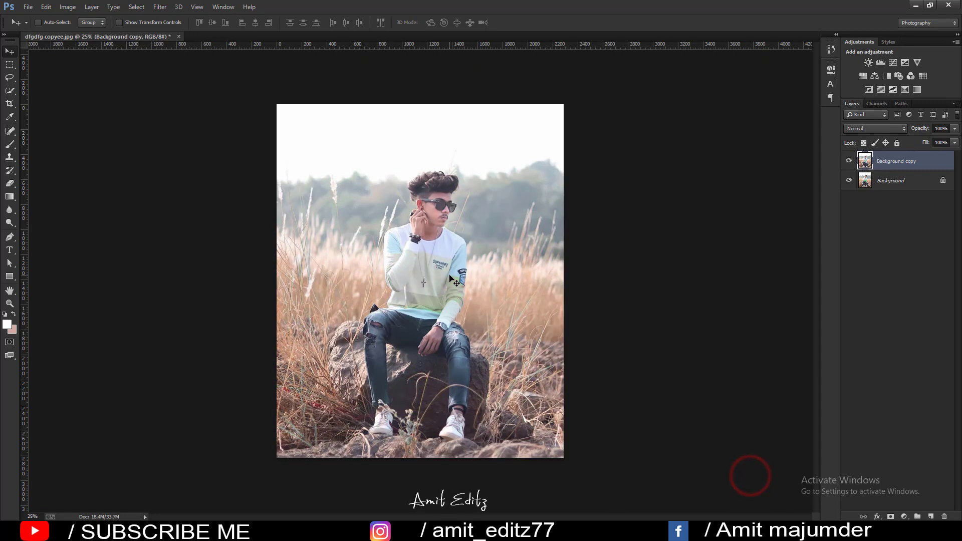
Duplicate the layer and set the Camera Raw Yellows and Greens hue to -100
mouse_move(910, 161)
mouse_down()
mouse_move(908, 288)
mouse_move(931, 517)
mouse_up()
click(161, 8)
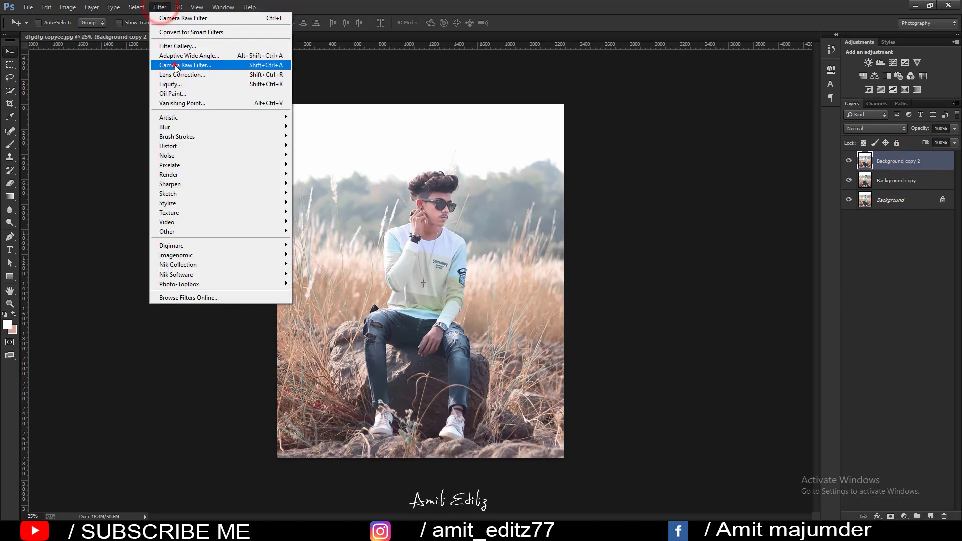
click(175, 64)
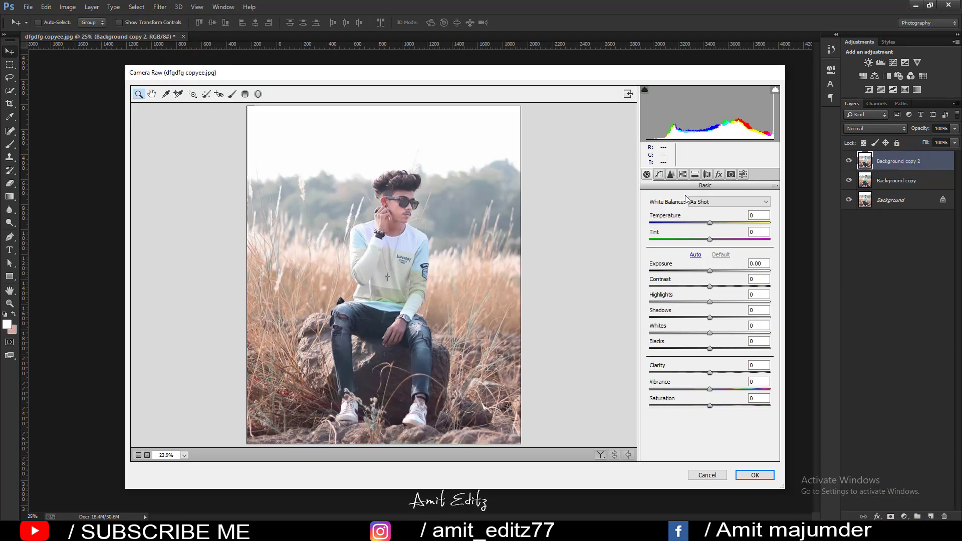
click(683, 174)
click(648, 213)
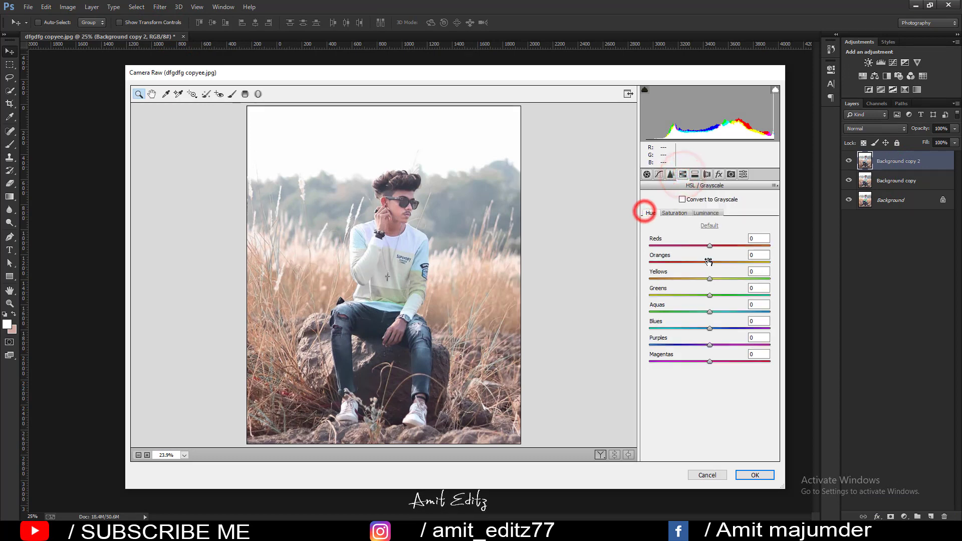
drag(710, 278, 649, 271)
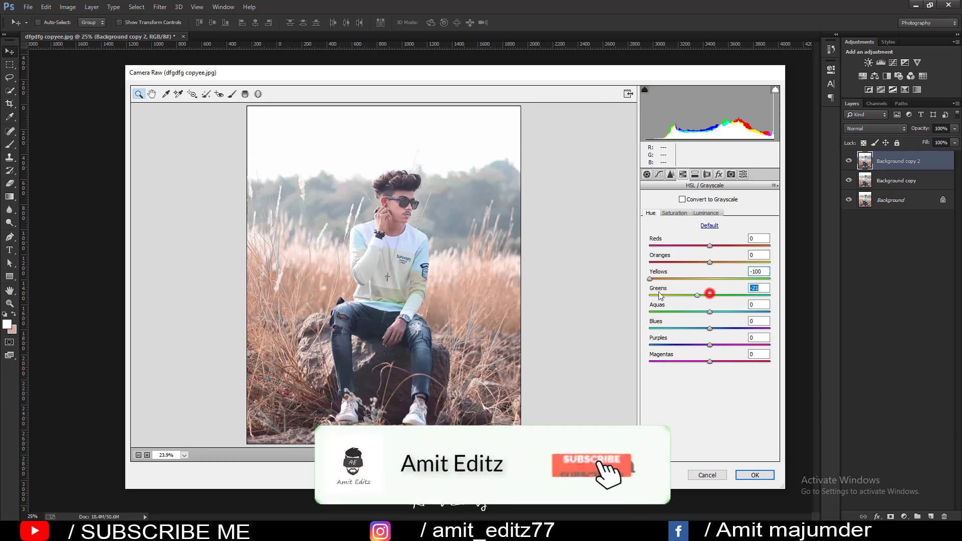
drag(708, 292, 623, 291)
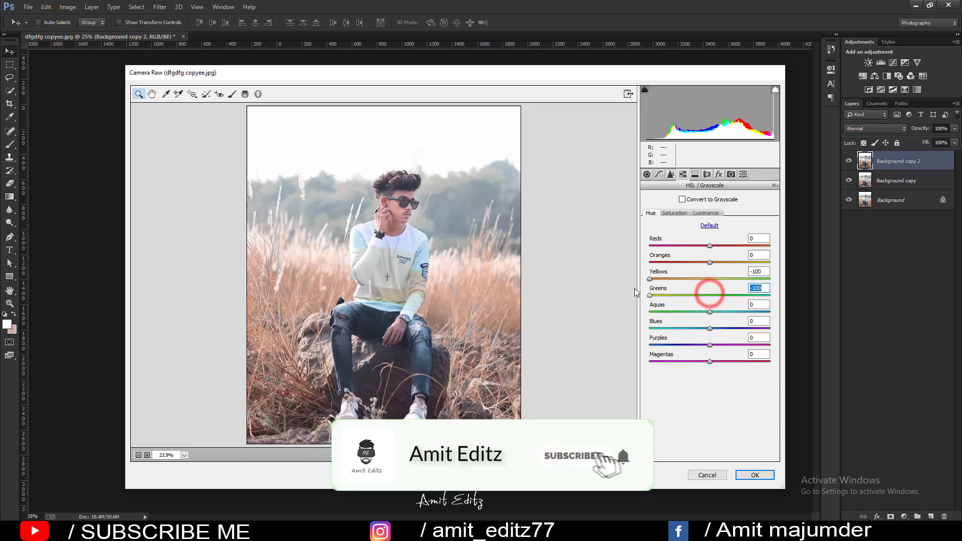
Set Yellows saturation to -100 and strongly lower Greens saturation
click(674, 213)
drag(710, 279, 646, 279)
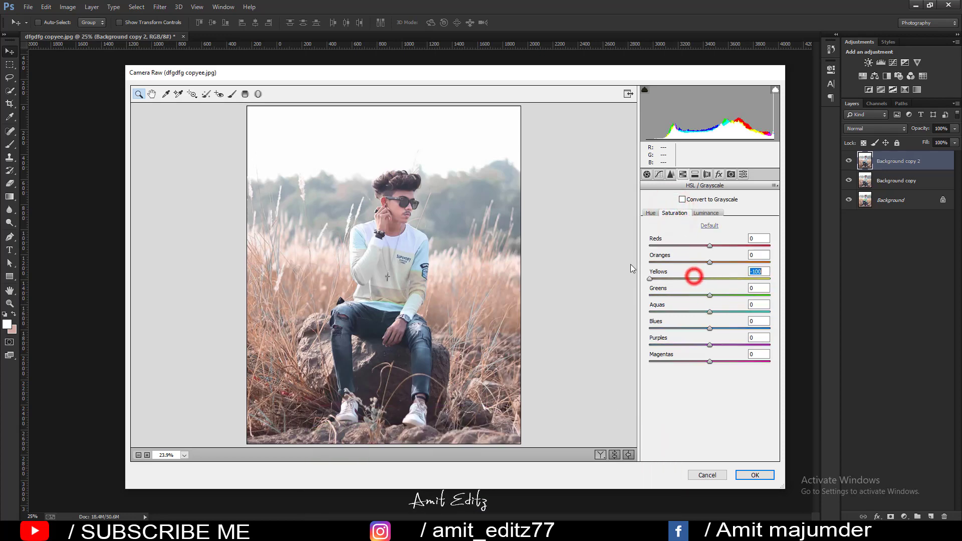
mouse_move(710, 295)
mouse_down()
mouse_move(643, 293)
mouse_move(685, 295)
mouse_up()
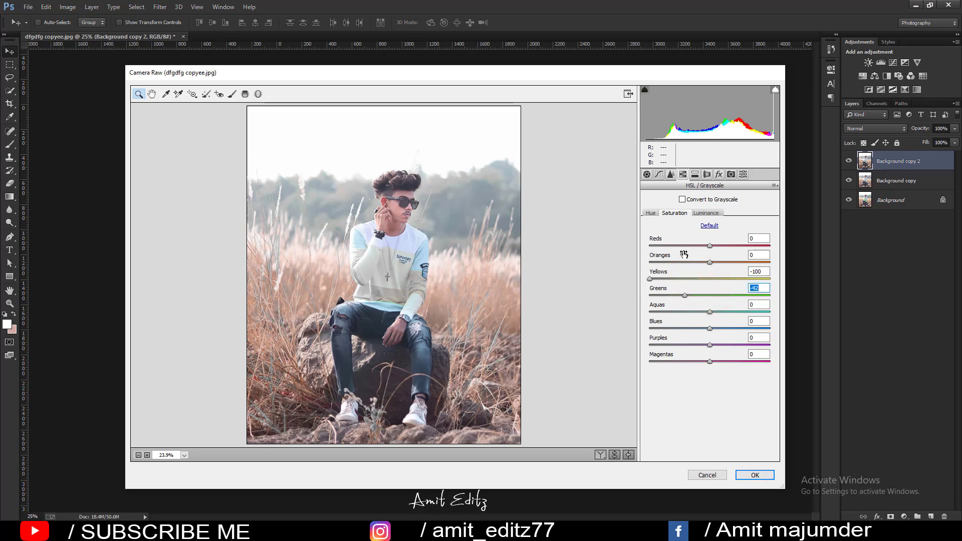
Apply the Camera Raw edits and open the gdfgf reference photo
click(754, 476)
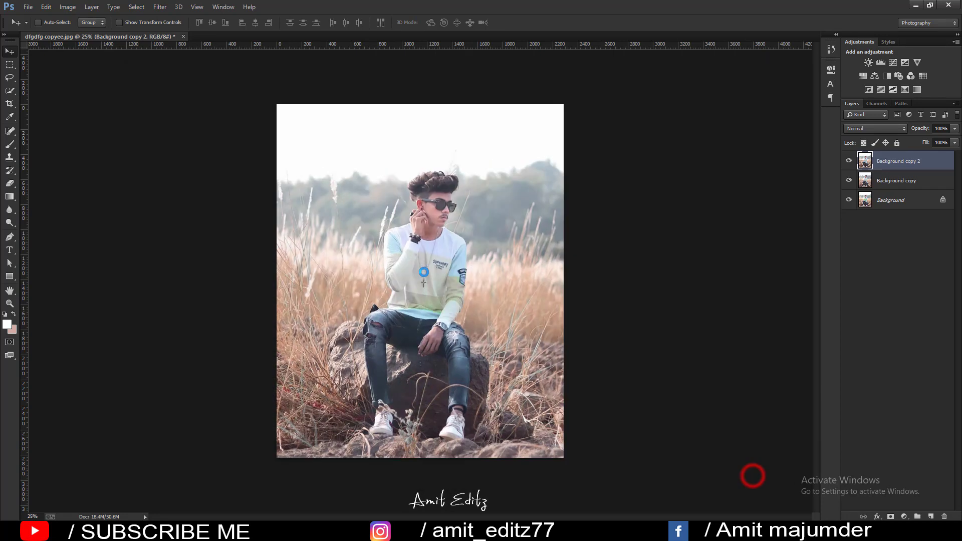
click(31, 10)
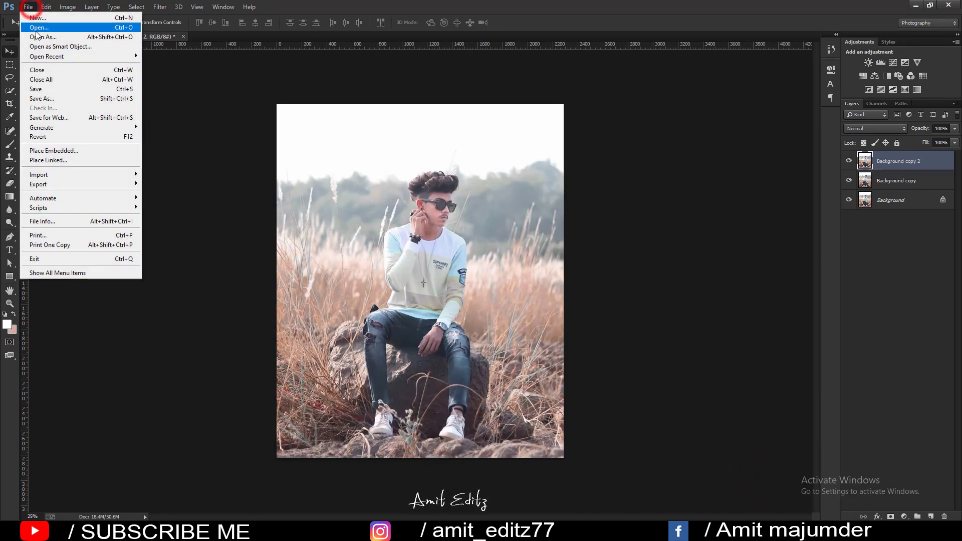
click(33, 29)
click(338, 81)
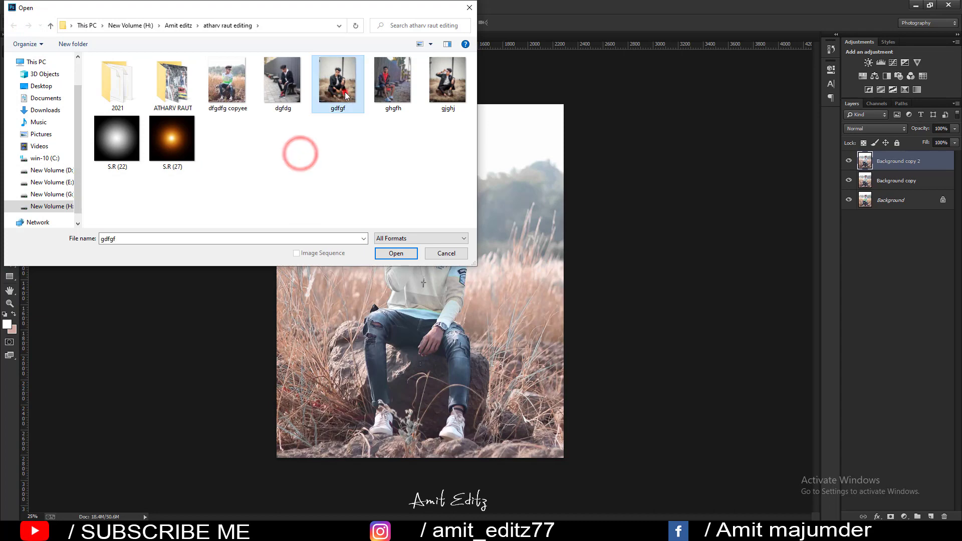
click(395, 259)
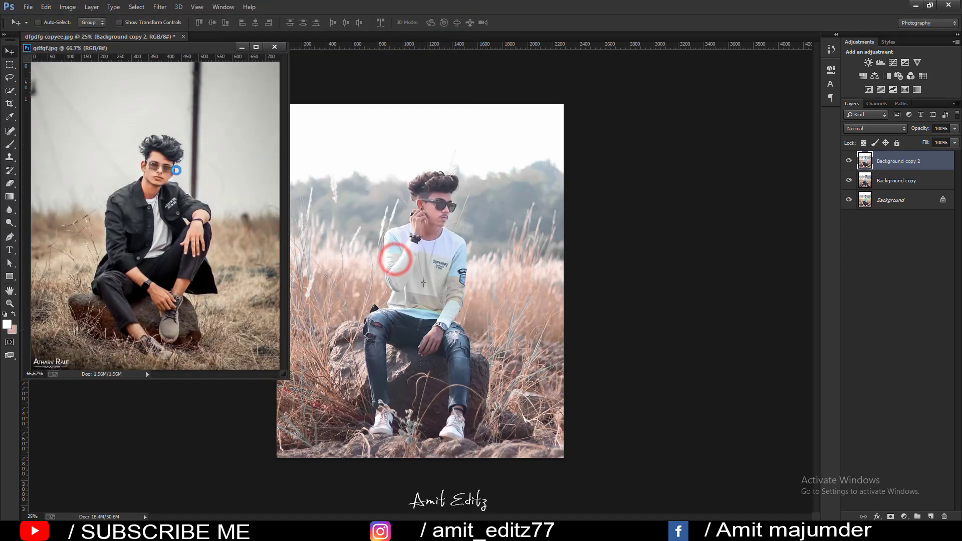
Move the reference photo window to the lower left and return to the portrait
drag(204, 52, 173, 204)
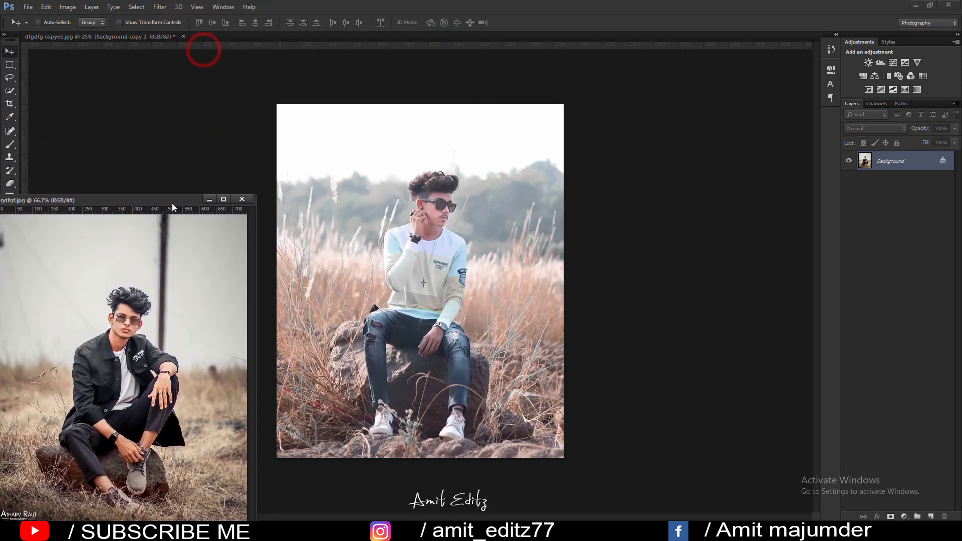
click(430, 271)
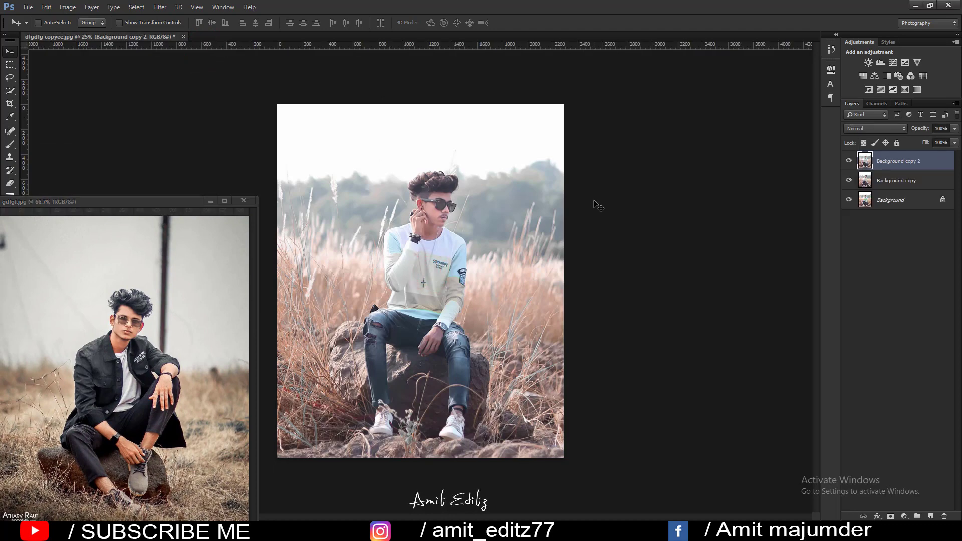
click(450, 291)
In the Camera Raw filter, warm Temperature to +14 and drain the Yellows saturation
click(158, 7)
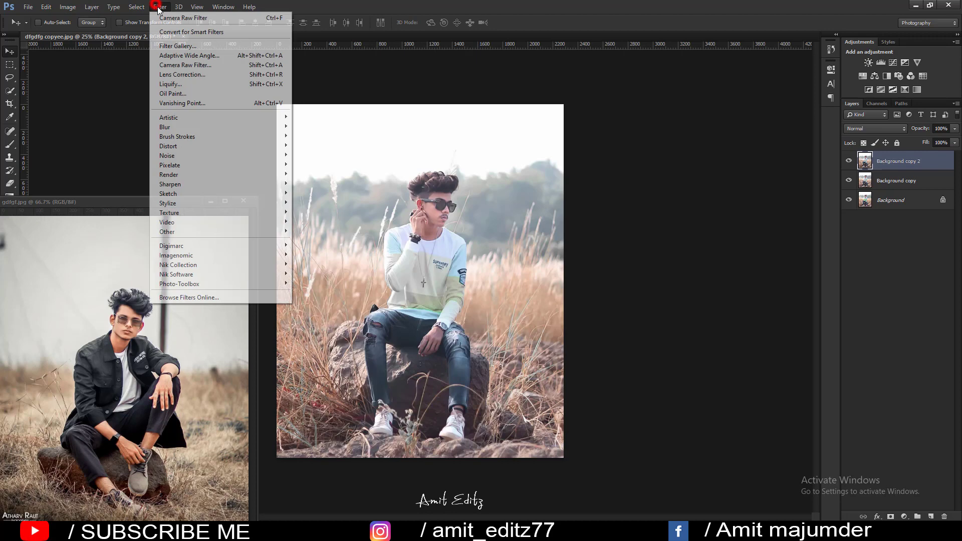
click(186, 64)
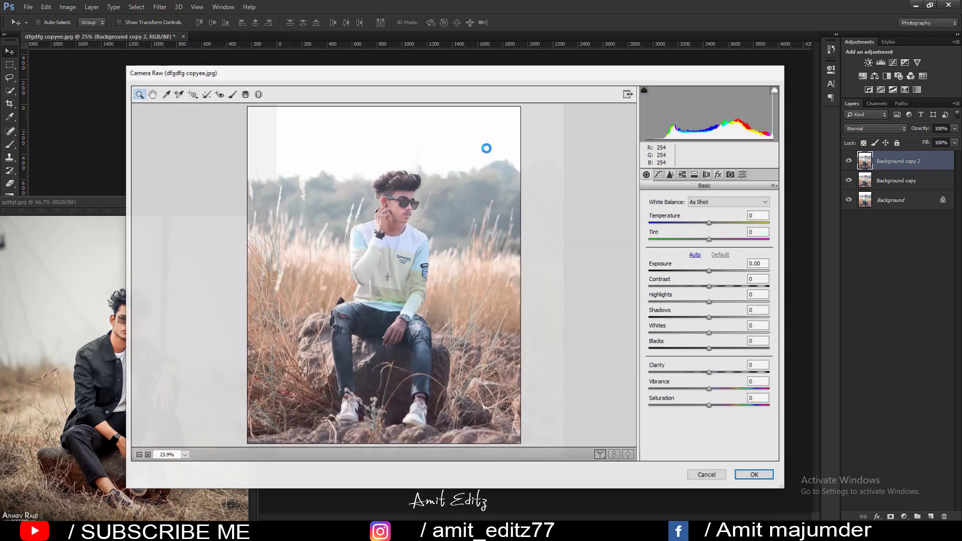
drag(711, 223, 714, 226)
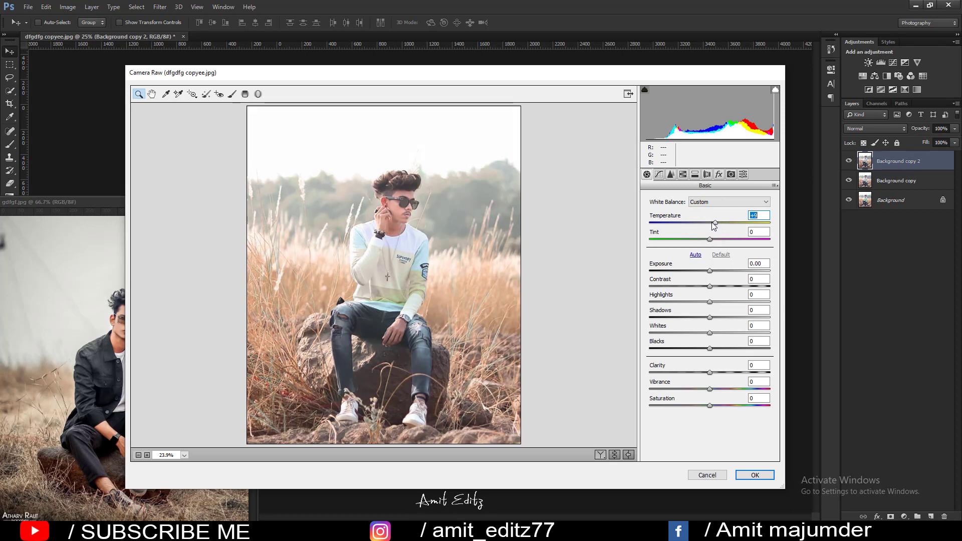
click(682, 174)
drag(709, 279, 630, 278)
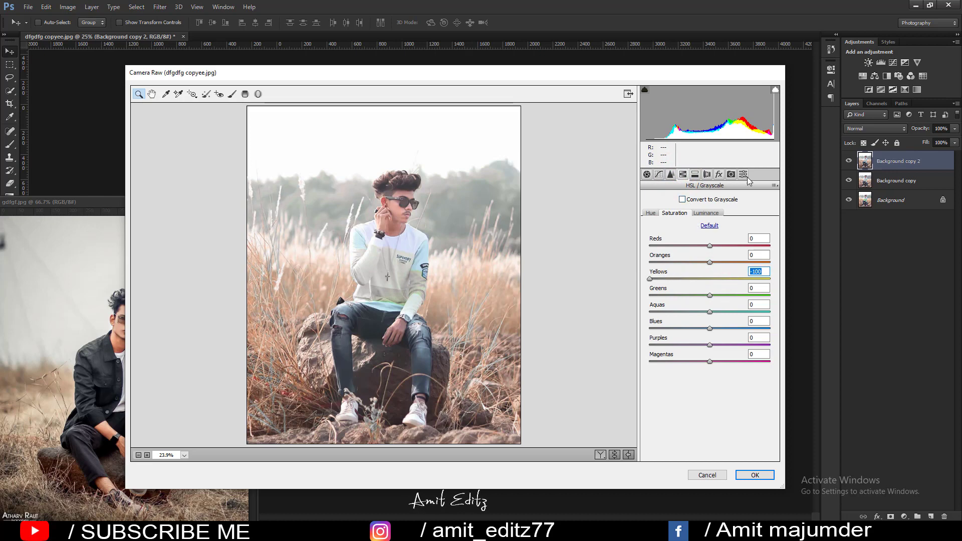
In Camera Calibration, shift green primary hue negative, green saturation +45, blue hue 0
click(731, 174)
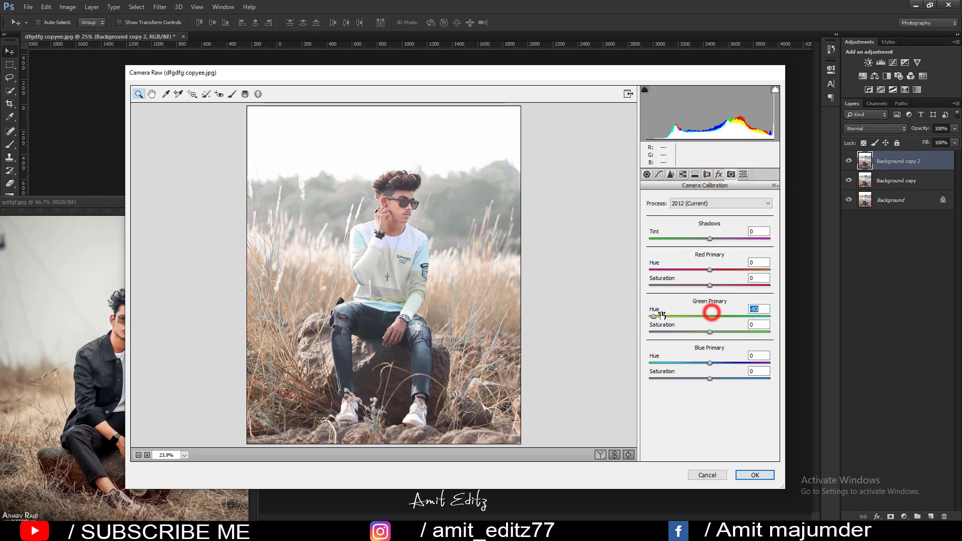
mouse_move(710, 316)
mouse_down()
mouse_move(660, 316)
mouse_move(672, 315)
mouse_up()
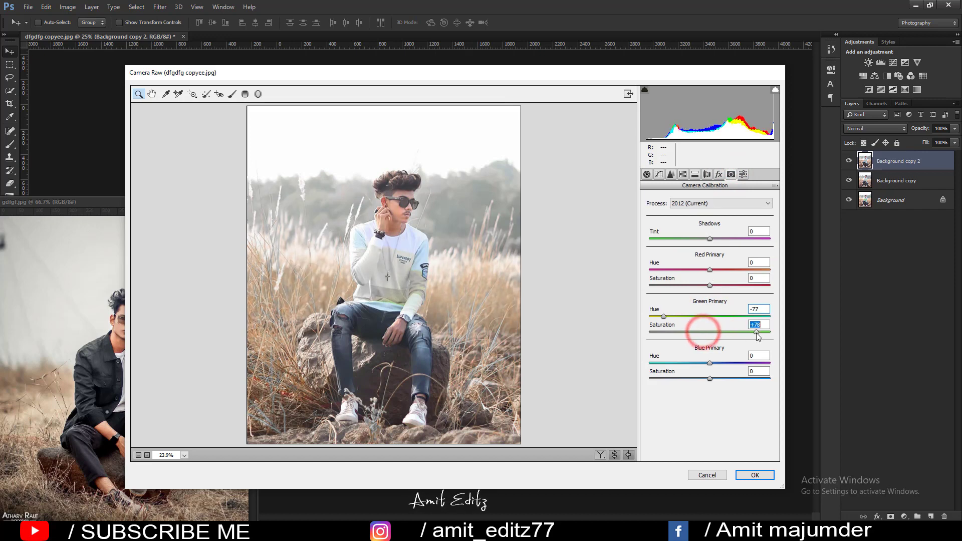
drag(709, 333, 737, 333)
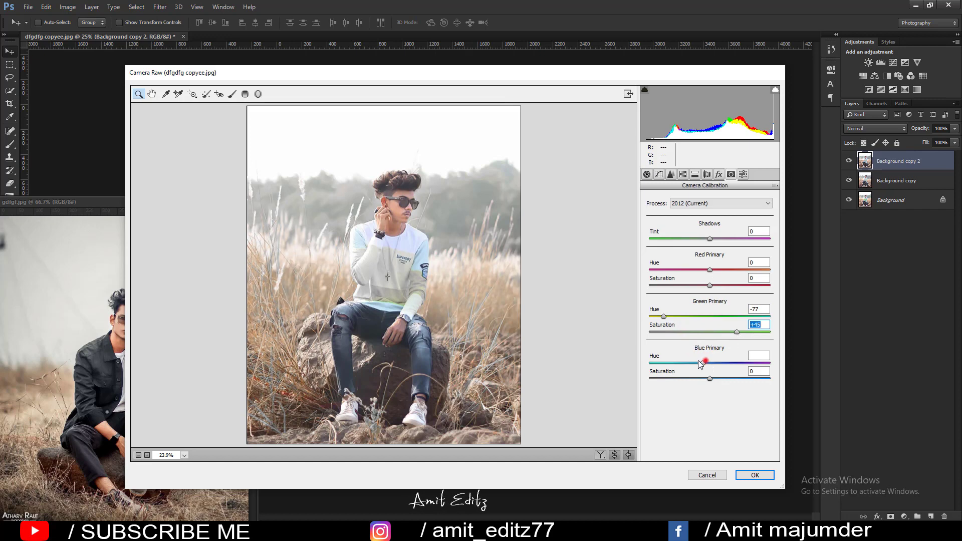
drag(701, 363, 731, 362)
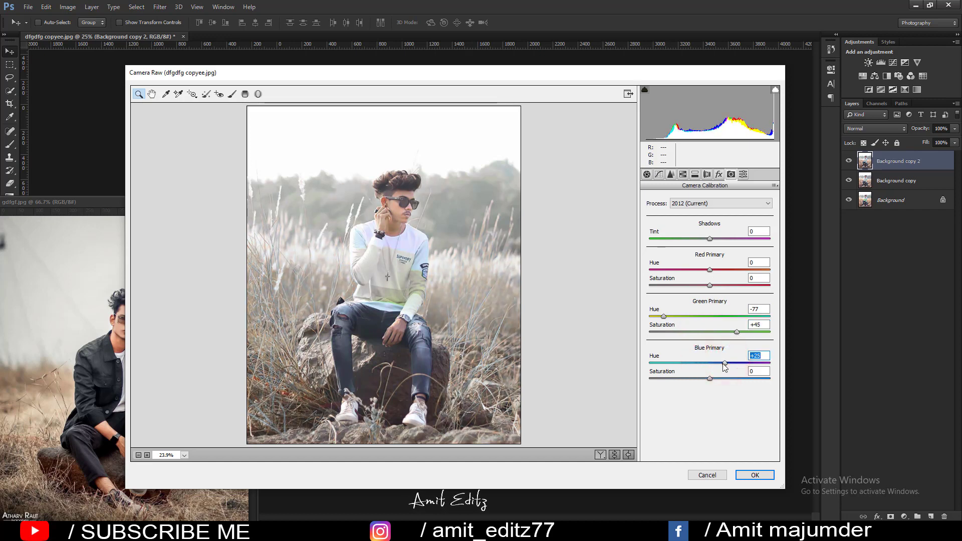
double_click(724, 366)
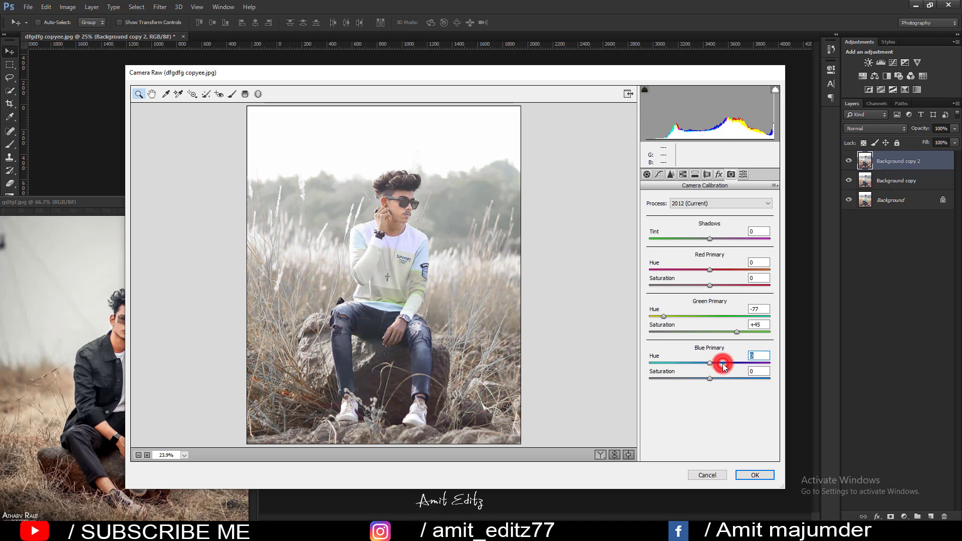
Lift the Blue channel tone curve's shadow endpoint to output 6
click(660, 174)
click(679, 231)
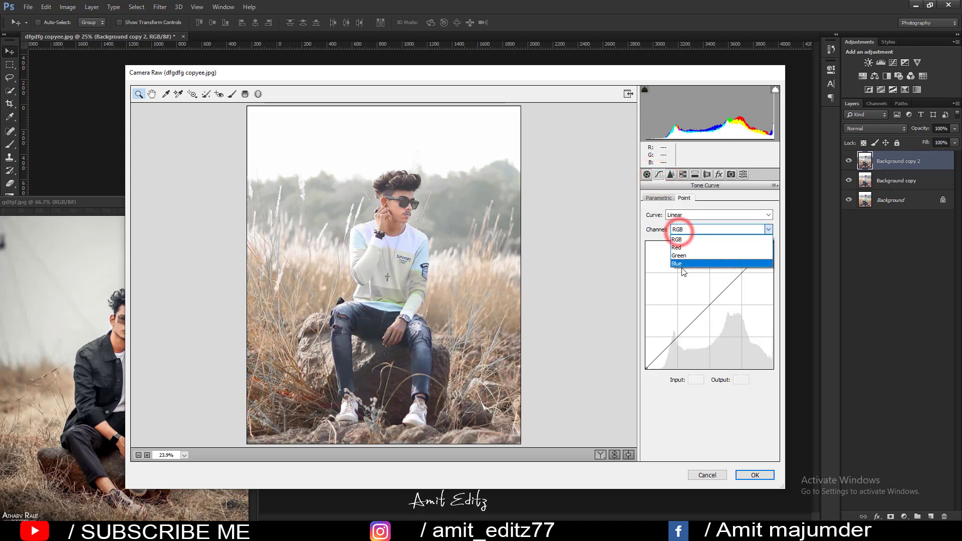
click(682, 268)
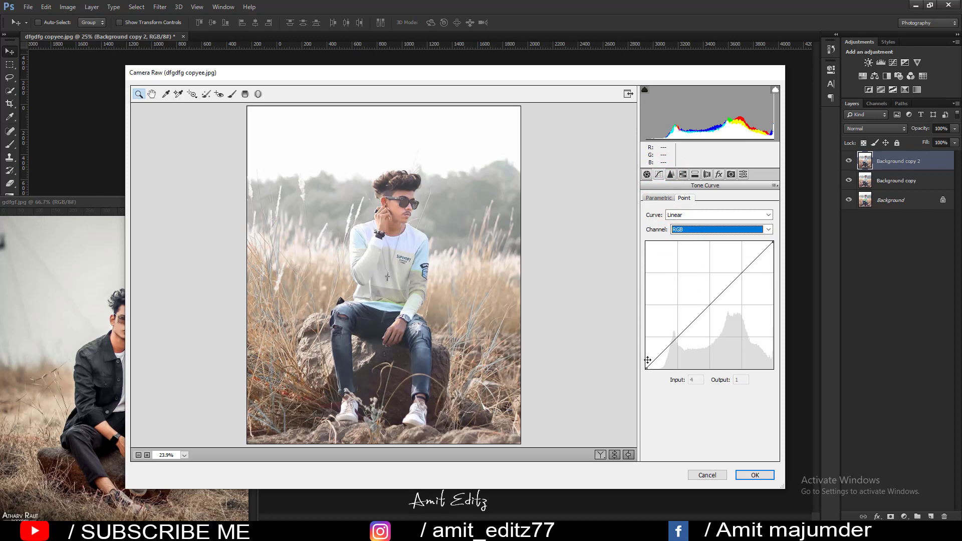
click(693, 230)
click(685, 262)
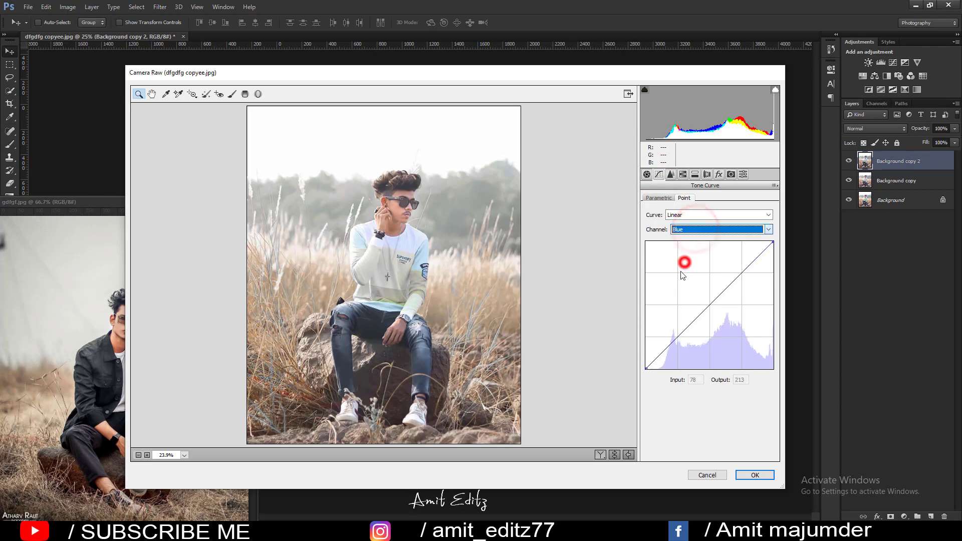
mouse_move(646, 368)
mouse_down()
mouse_move(642, 356)
mouse_move(640, 378)
mouse_move(634, 366)
mouse_up()
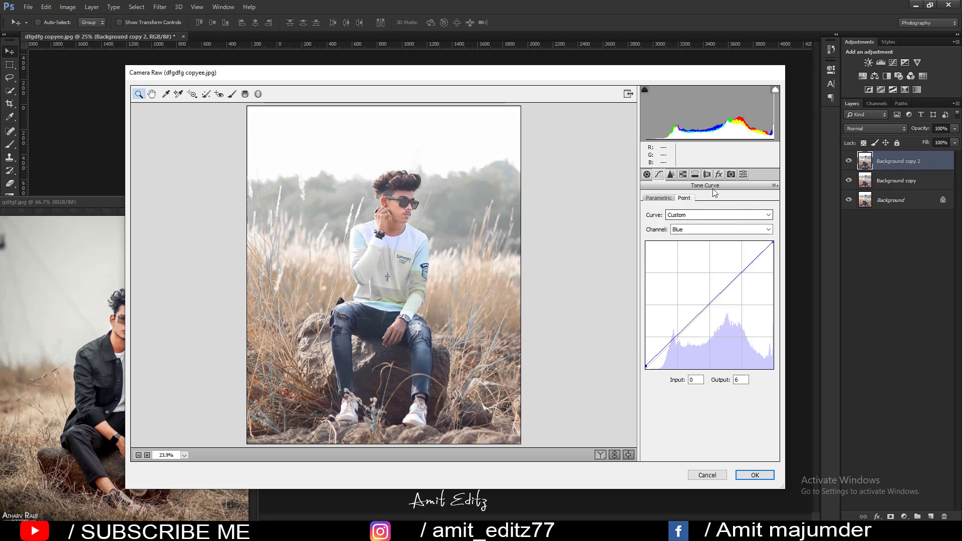
Split-tone the highlights at hue 60, saturation 14, and apply the grade
click(695, 174)
drag(666, 215, 658, 231)
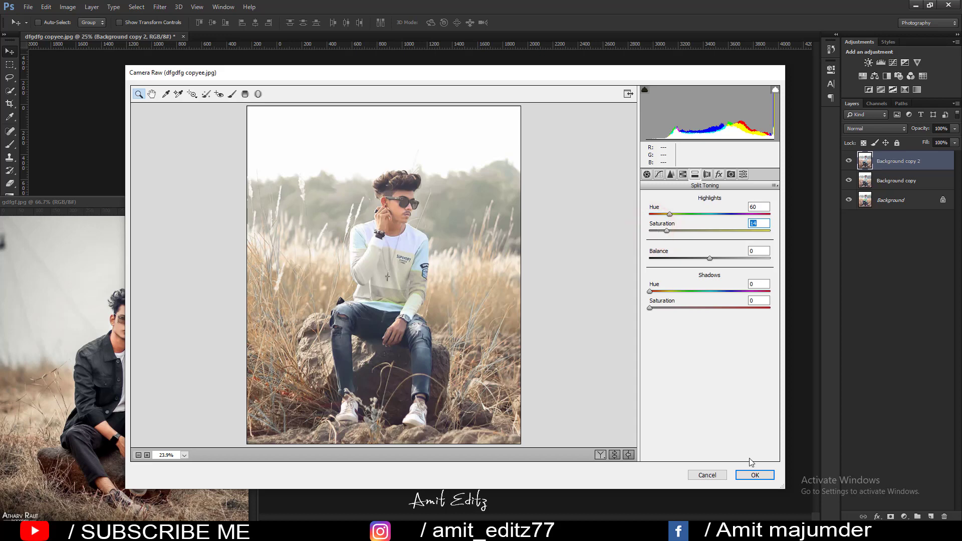
click(762, 480)
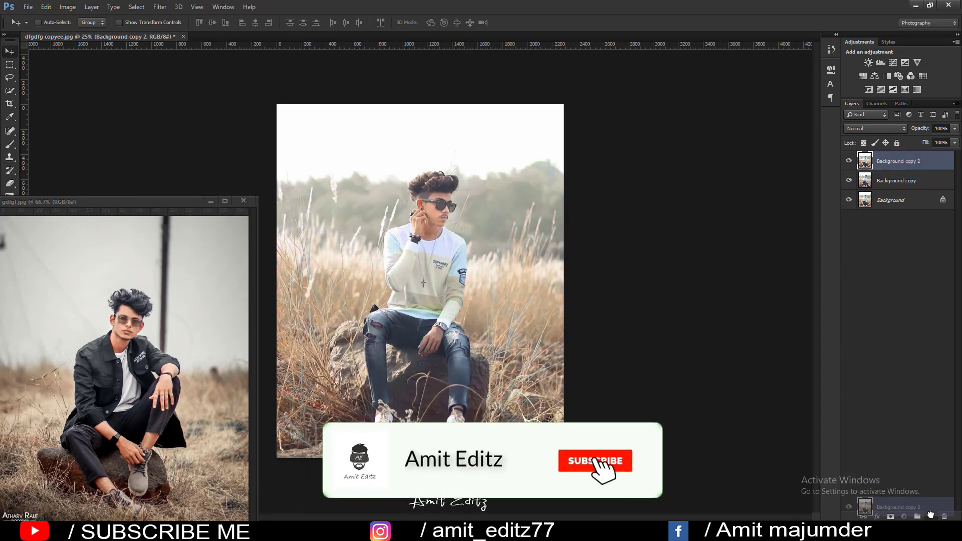
Duplicate the graded layer and add a Selective Color adjustment targeting Whites
drag(915, 170, 931, 516)
click(905, 516)
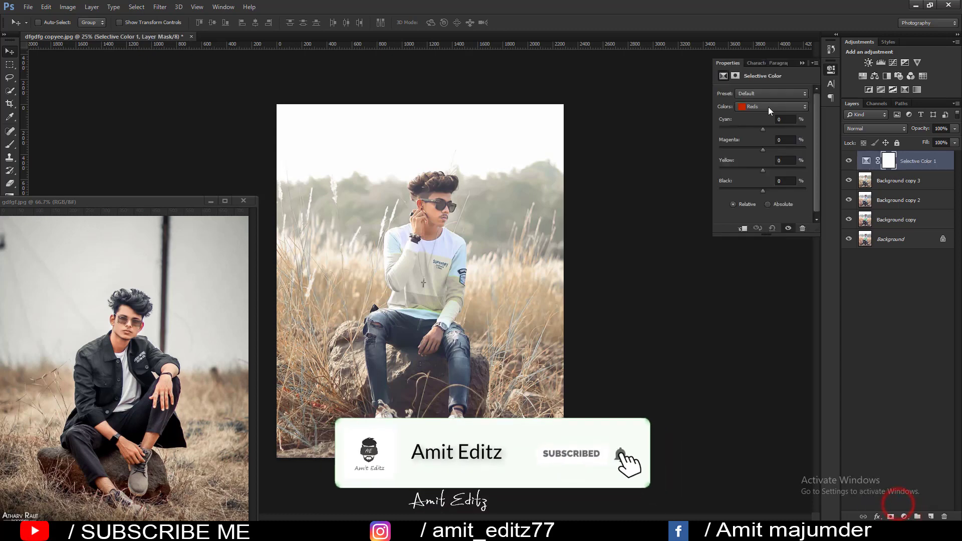
click(767, 107)
click(758, 165)
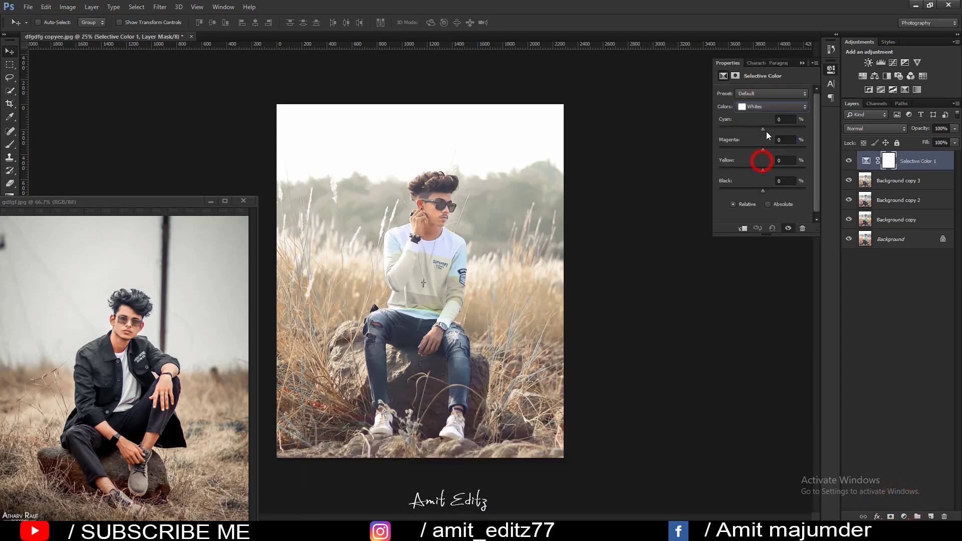
Set the Whites to Cyan -32, Magenta 0, Yellow +11 and Black +23
mouse_move(763, 128)
mouse_down()
mouse_move(732, 128)
mouse_move(799, 129)
mouse_up()
drag(767, 145, 787, 148)
double_click(785, 139)
text(0)
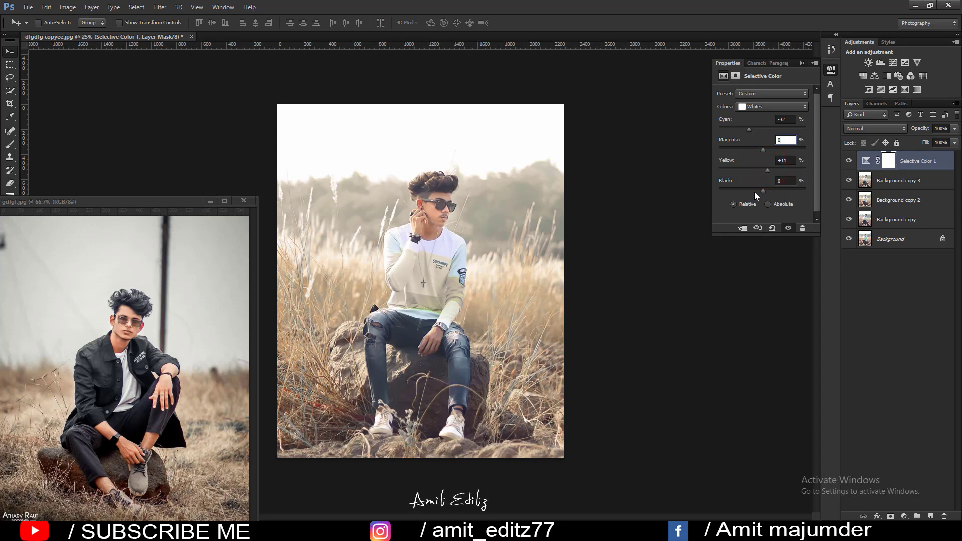
drag(750, 188, 777, 185)
click(802, 63)
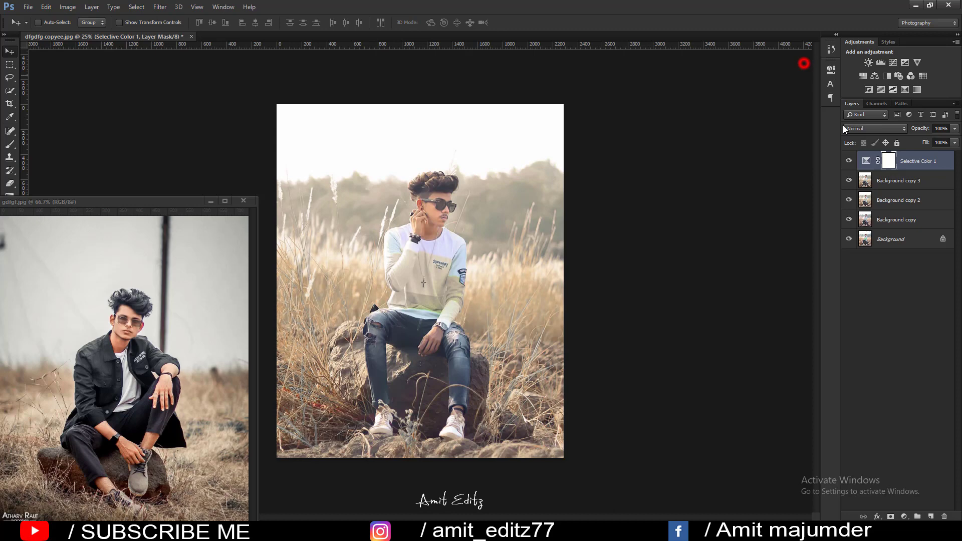
Merge the Selective Color 1 layer with the copy layers below it
shift+click(917, 188)
shift+click(912, 220)
right_click(911, 217)
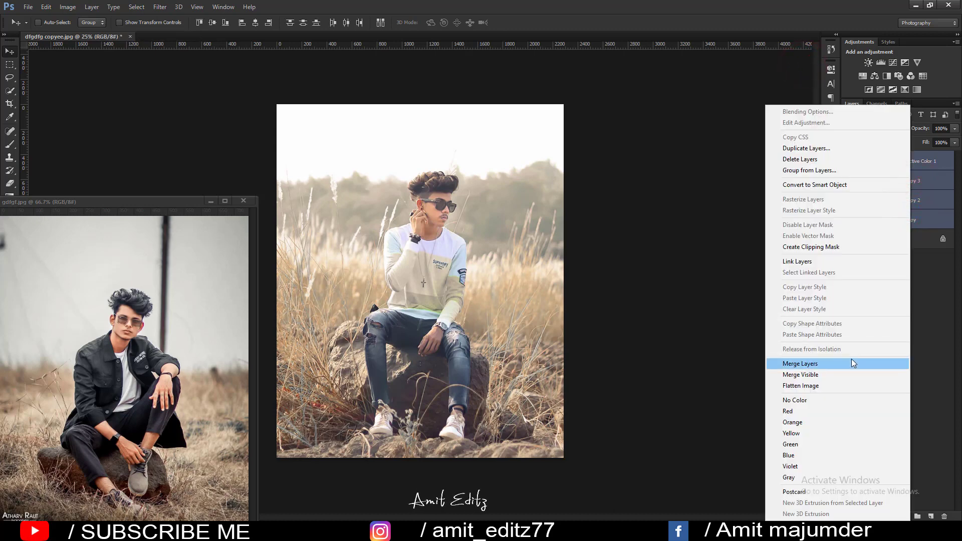
click(854, 363)
Duplicate the merged layer and set Camera Raw Contrast +44, Whites -18, Blacks +7
drag(925, 161, 931, 515)
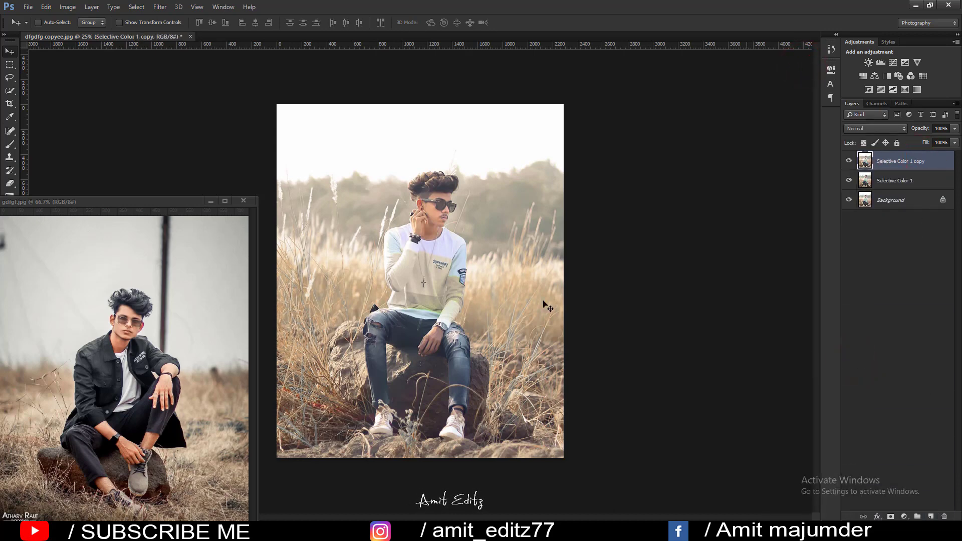
click(161, 7)
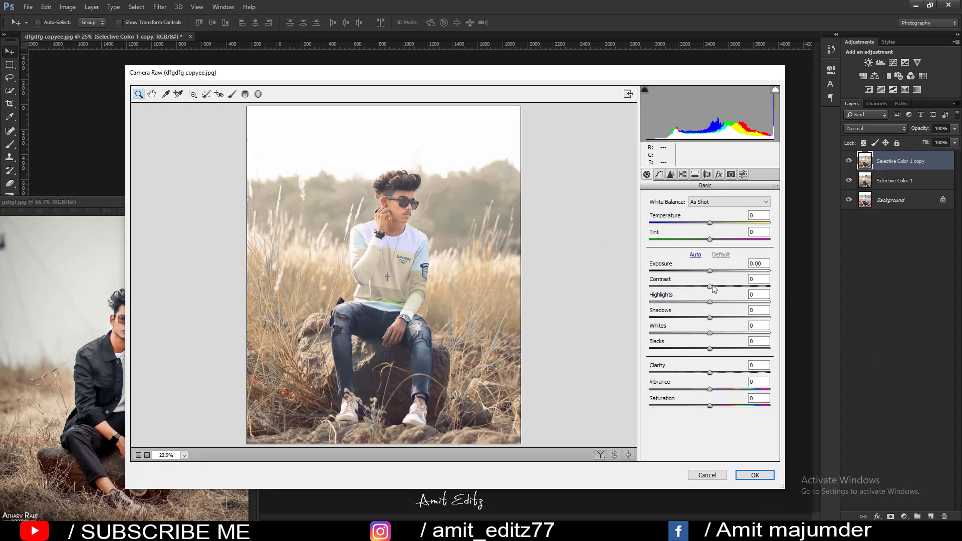
drag(710, 286, 736, 286)
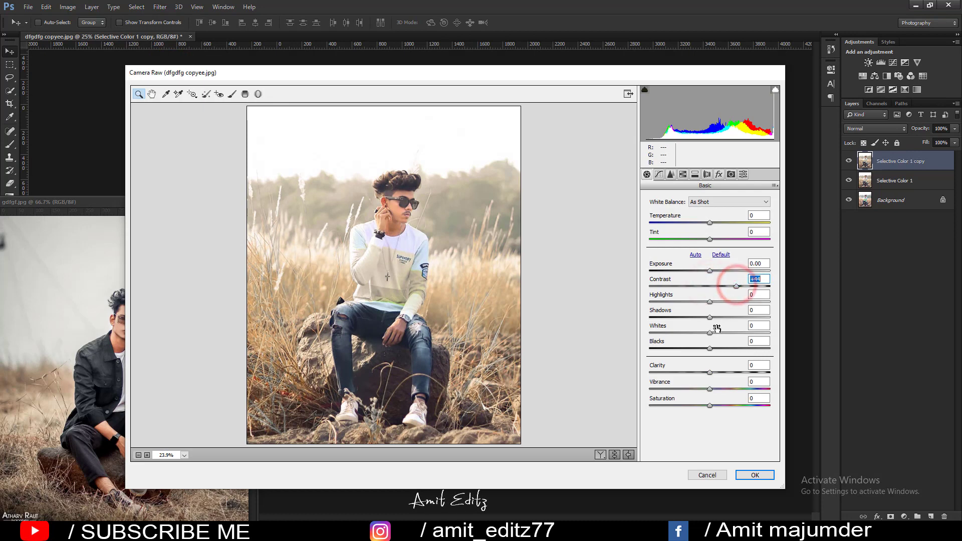
mouse_move(710, 317)
mouse_down()
mouse_move(699, 333)
mouse_move(714, 348)
mouse_up()
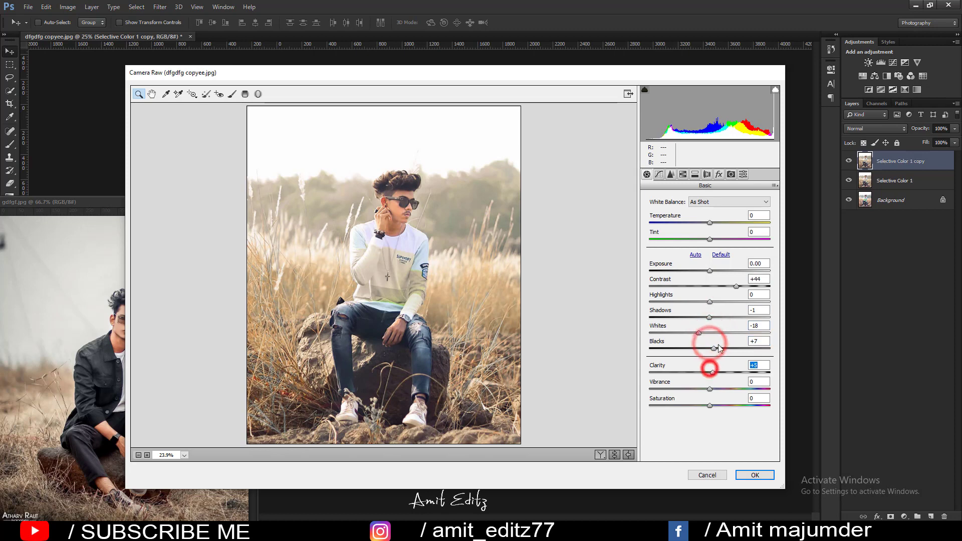
click(719, 173)
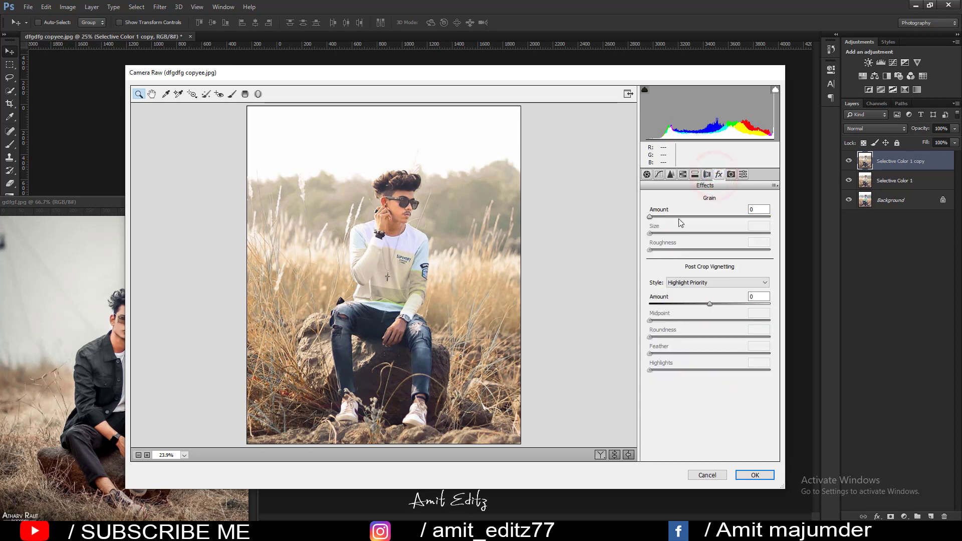
Add a -17 post-crop vignette, lower Yellows saturation, and apply the Camera Raw pass
mouse_move(650, 216)
mouse_down()
mouse_move(671, 217)
mouse_move(650, 217)
mouse_up()
mouse_move(709, 304)
mouse_down()
mouse_move(700, 303)
mouse_move(703, 321)
mouse_up()
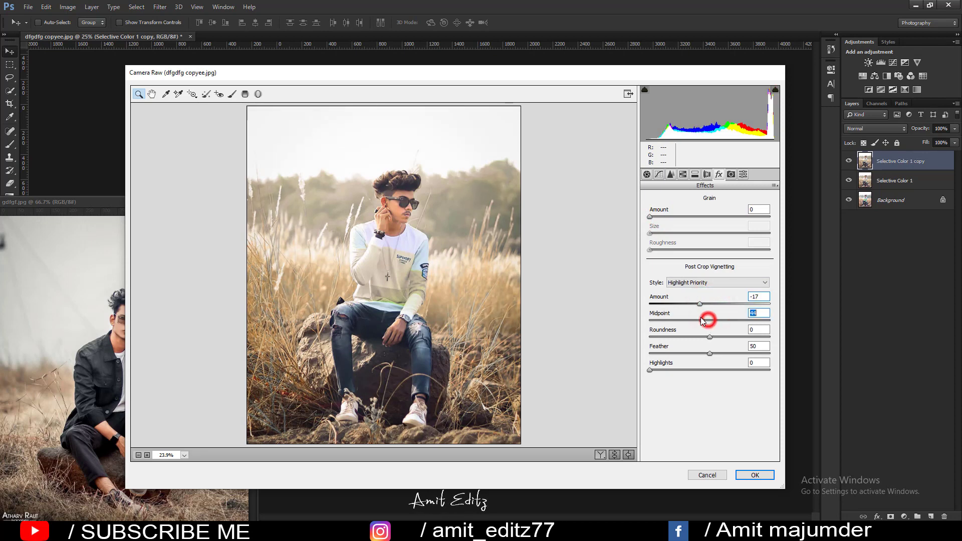
click(684, 174)
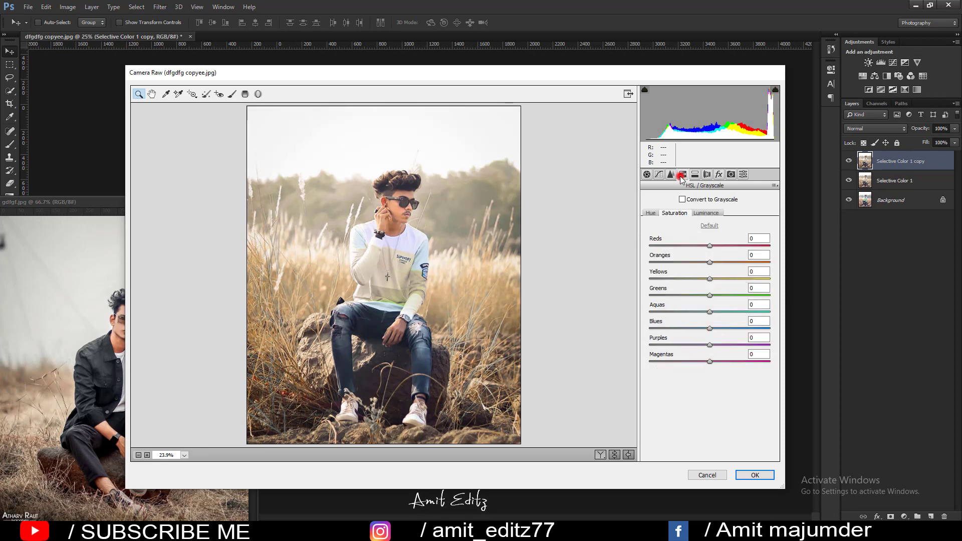
mouse_move(707, 278)
mouse_down()
mouse_move(677, 277)
mouse_move(709, 262)
mouse_move(684, 279)
mouse_up()
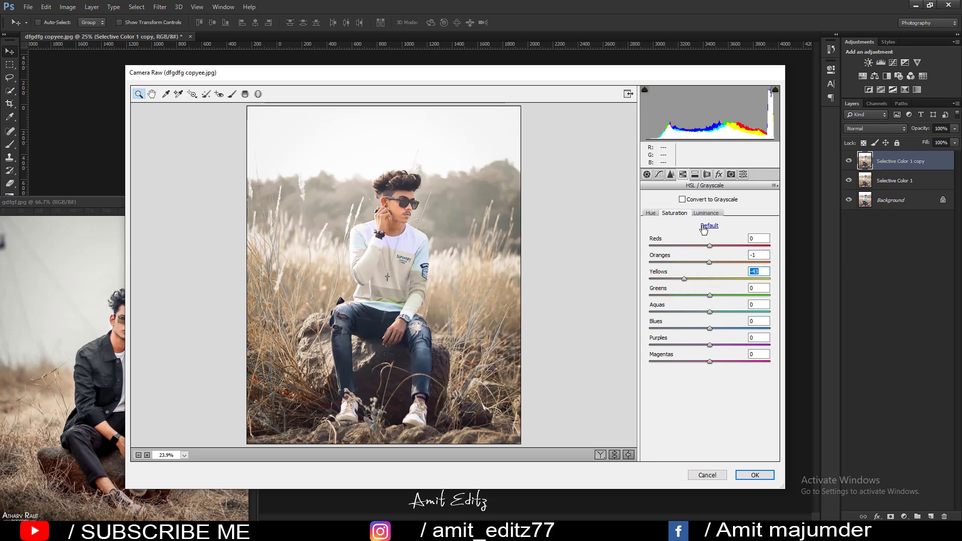
click(707, 174)
click(696, 174)
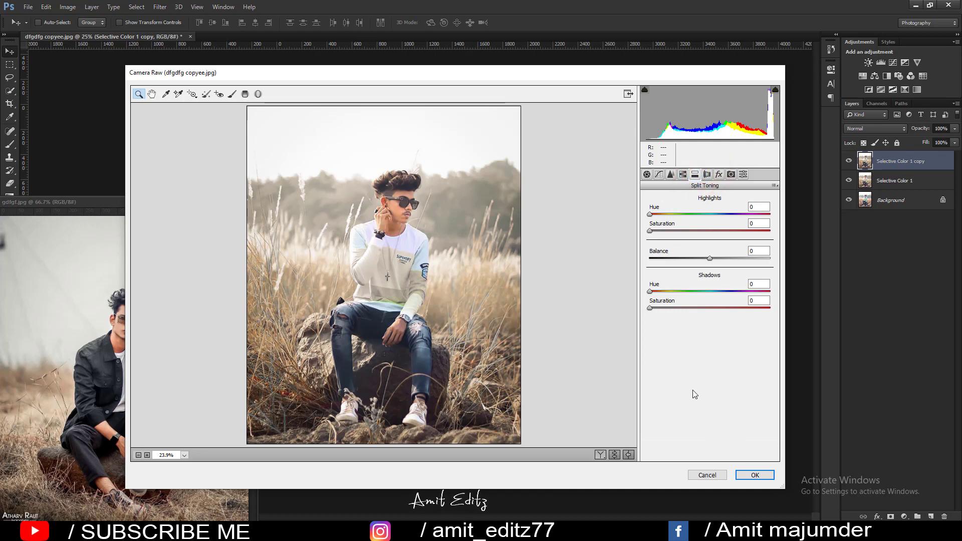
click(747, 476)
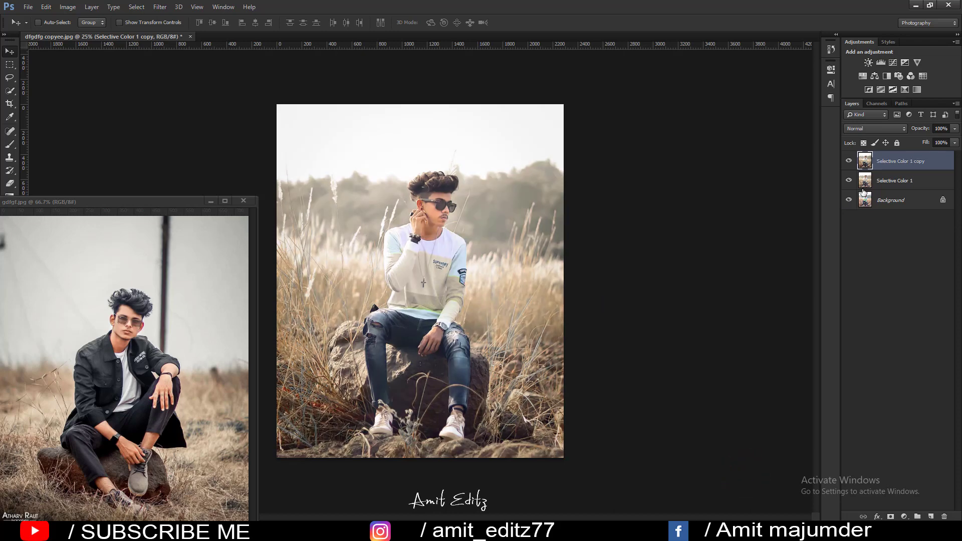
Duplicate Selective Color 1 copy and add a Color Balance adjustment layer above it
drag(923, 163, 931, 516)
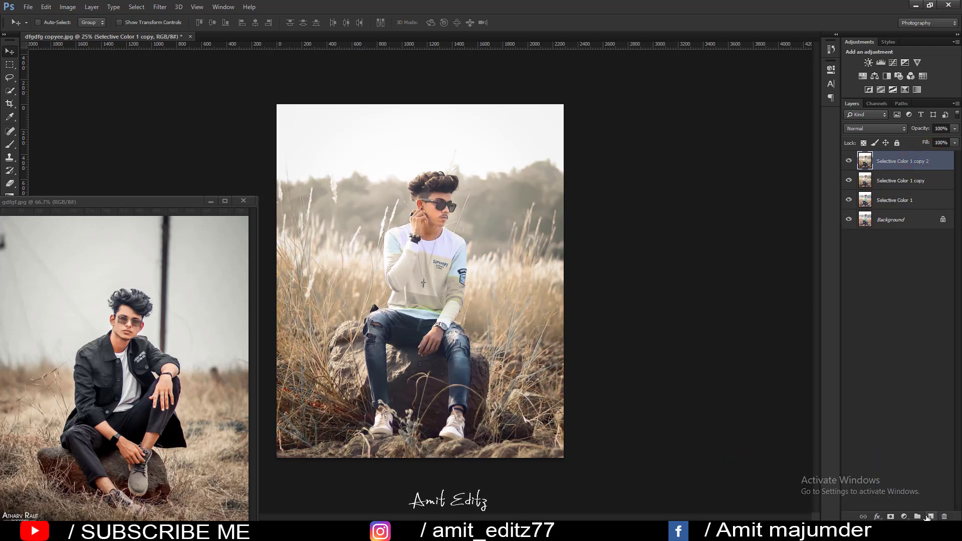
click(893, 517)
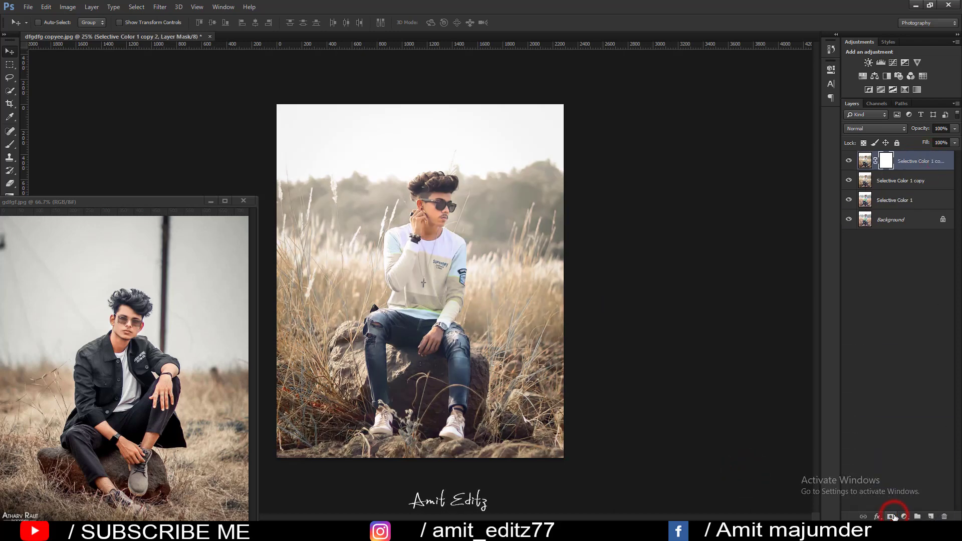
key(ctrl+z)
click(902, 518)
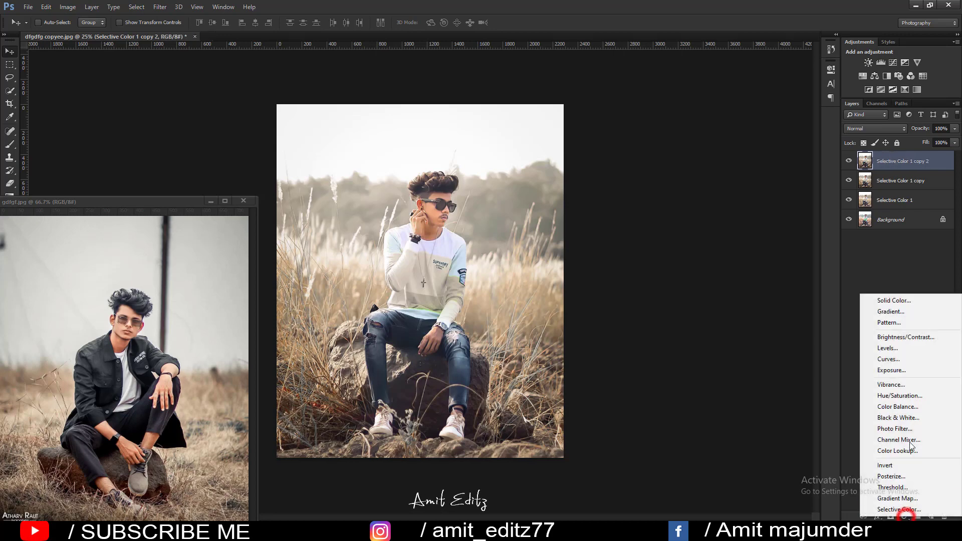
click(912, 412)
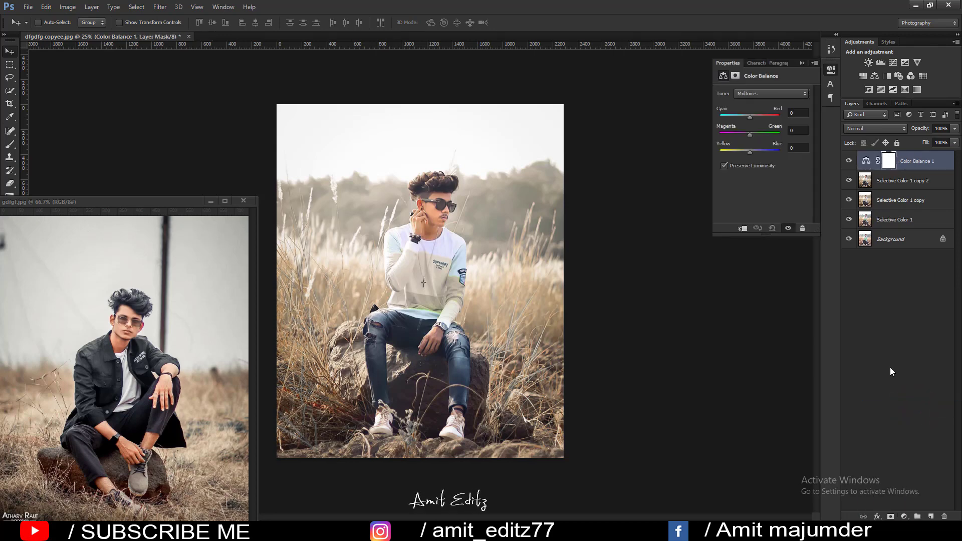
Shift the midtones Yellow–Blue balance to +16
click(757, 96)
drag(747, 150, 754, 150)
drag(756, 152, 753, 150)
click(753, 95)
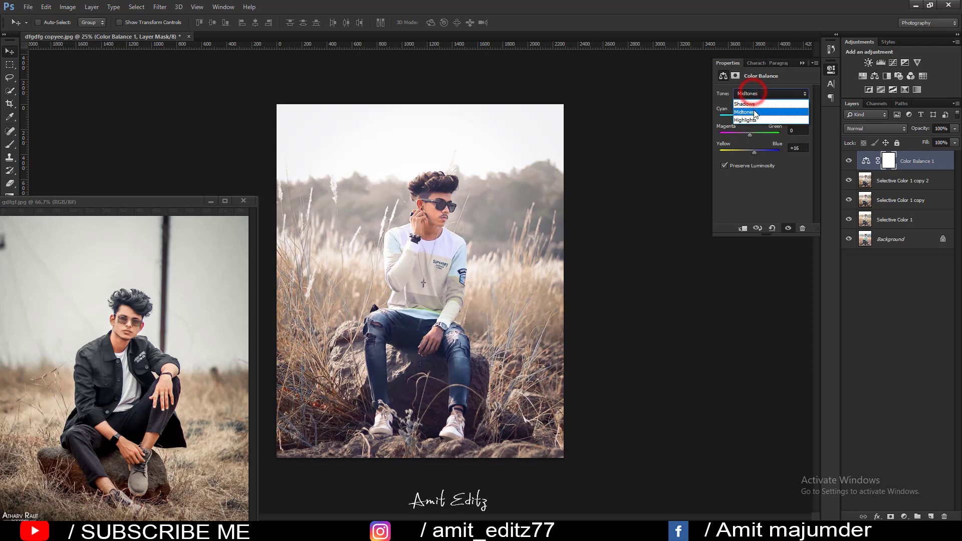
Set the Color Balance shadows Yellow–Blue value to -7
click(752, 103)
click(756, 96)
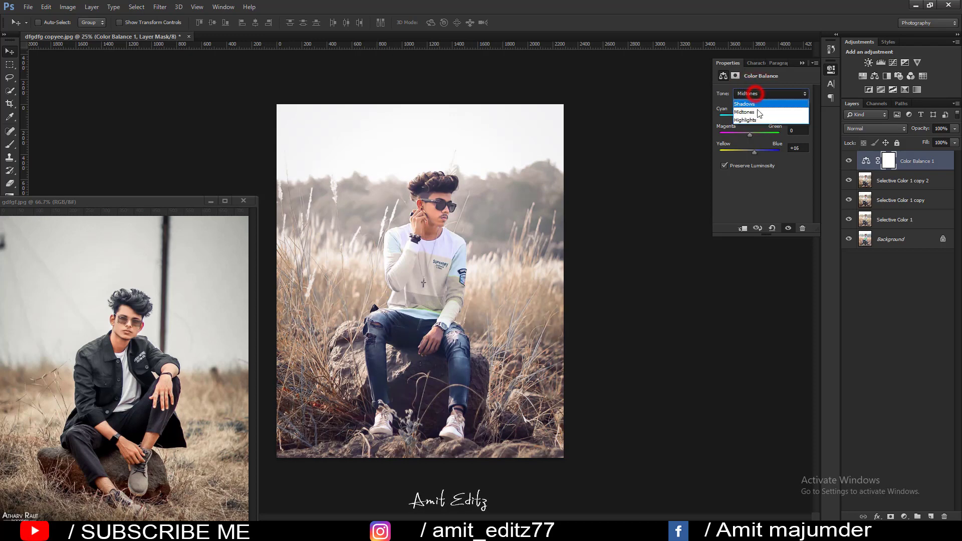
click(754, 106)
click(754, 97)
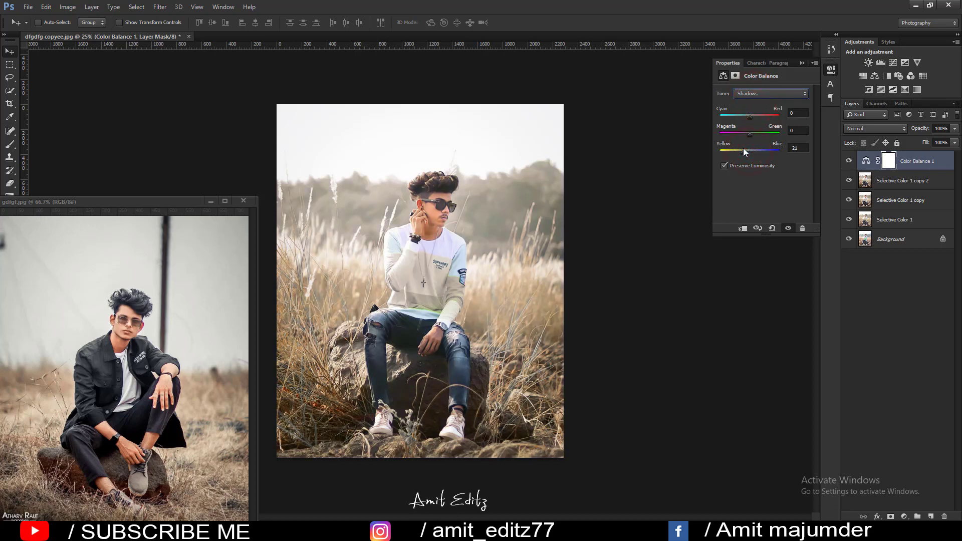
mouse_move(744, 149)
mouse_down()
mouse_move(758, 148)
mouse_move(744, 145)
mouse_up()
Set the highlights to Yellow–Blue -12 with Cyan–Red and Magenta–Green at 0
click(756, 94)
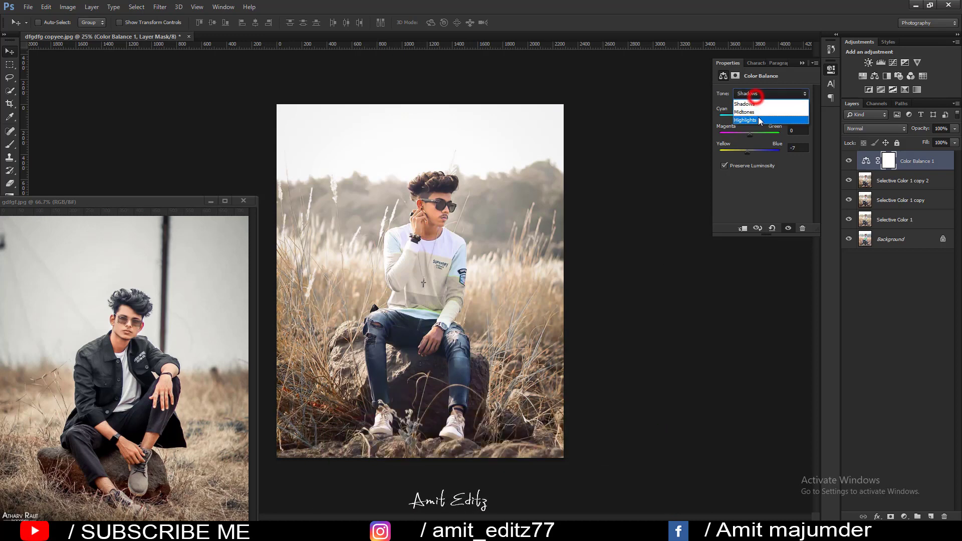
click(758, 119)
mouse_move(750, 149)
mouse_down()
mouse_move(753, 116)
mouse_move(746, 135)
mouse_up()
click(799, 114)
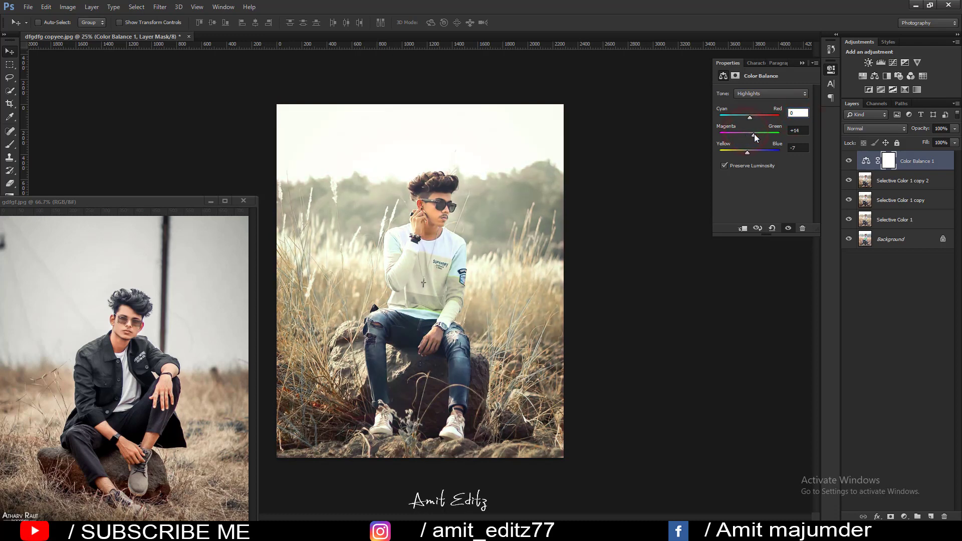
click(800, 130)
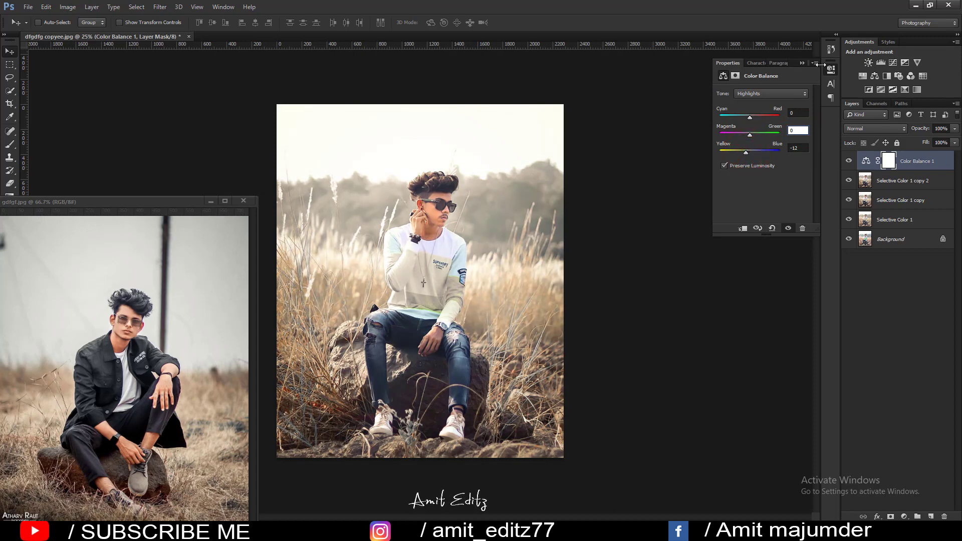
click(802, 63)
Merge the top adjustment layers into a single layer
ctrl+click(932, 180)
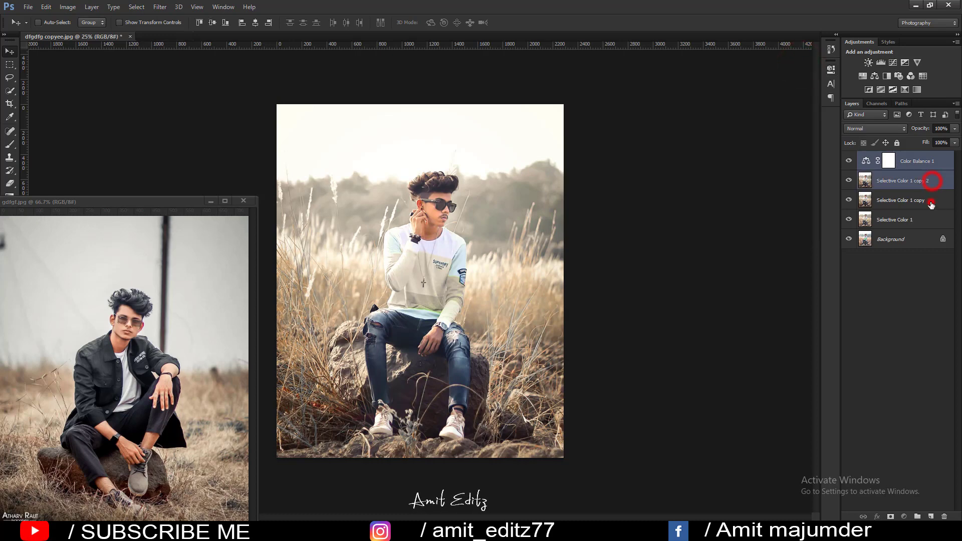
ctrl+click(932, 201)
right_click(931, 200)
click(846, 364)
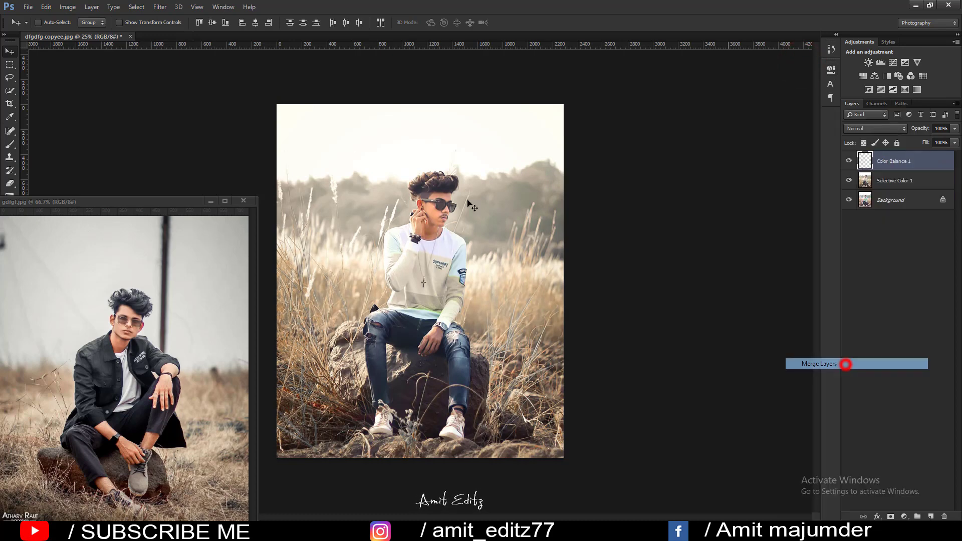
Raise contrast to +29 in the Camera Raw filter
click(160, 7)
click(176, 65)
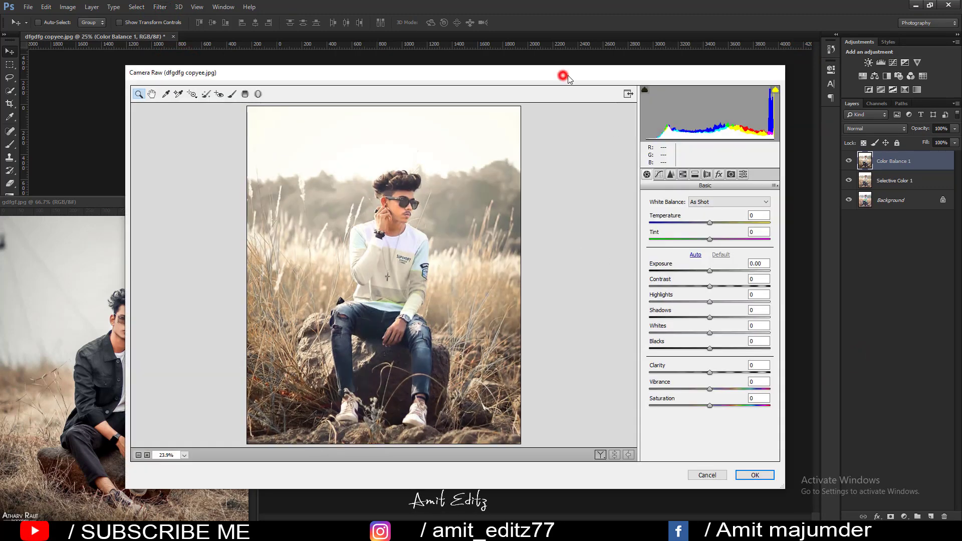
drag(569, 78, 613, 73)
mouse_move(754, 283)
mouse_down()
mouse_move(776, 284)
mouse_move(762, 283)
mouse_up()
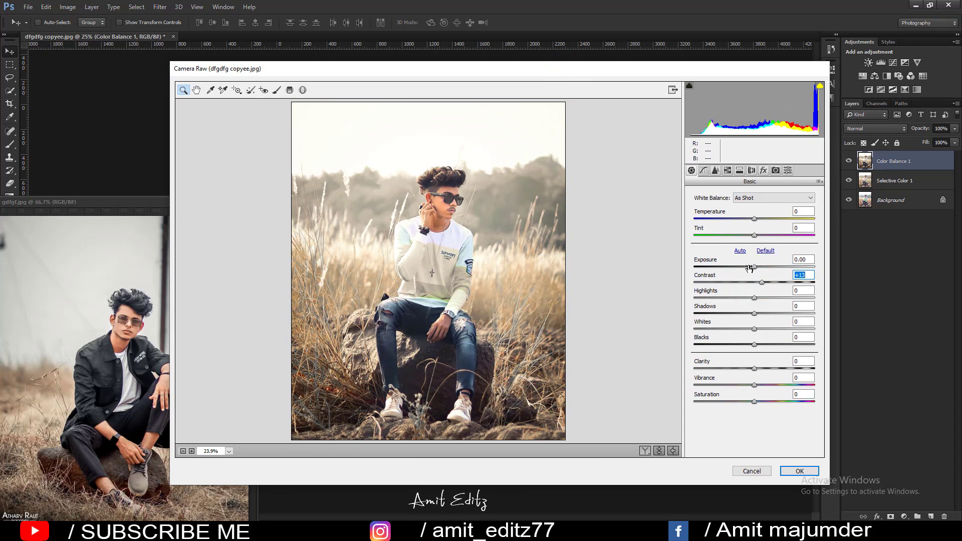
Sharpen with Amount 82, Radius 2.3, Detail 73, add Luminance noise reduction 13, and apply
click(716, 170)
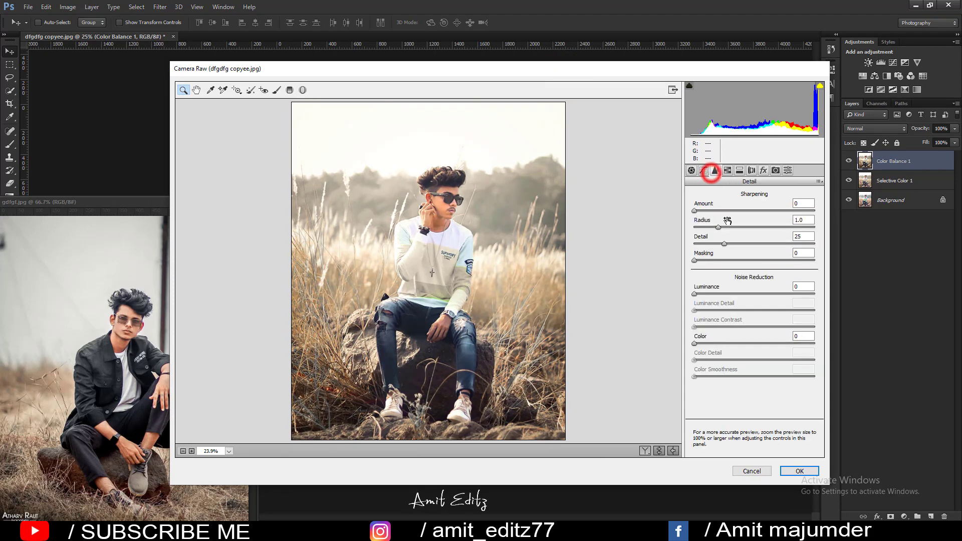
click(715, 210)
drag(729, 214, 831, 227)
drag(742, 244, 824, 246)
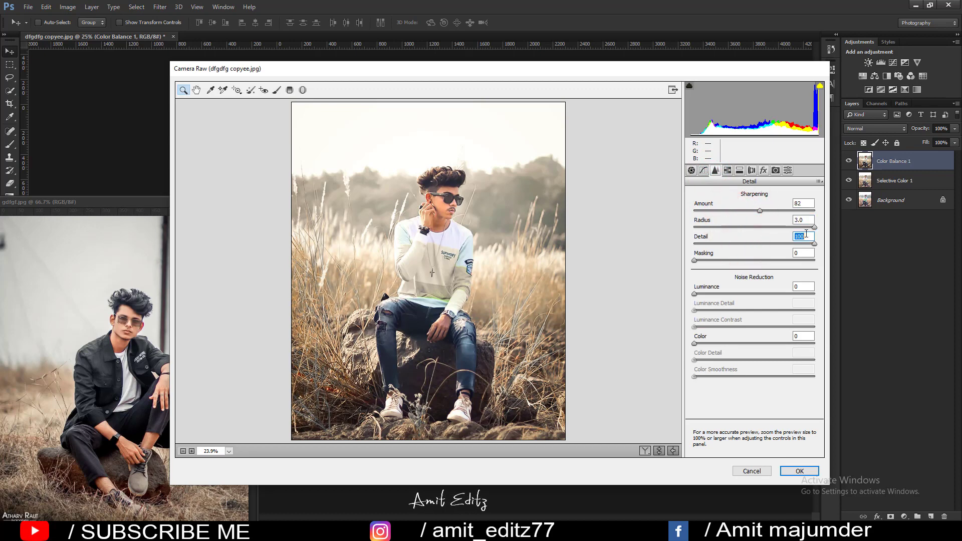
mouse_move(790, 227)
mouse_down()
mouse_move(781, 227)
mouse_move(782, 244)
mouse_up()
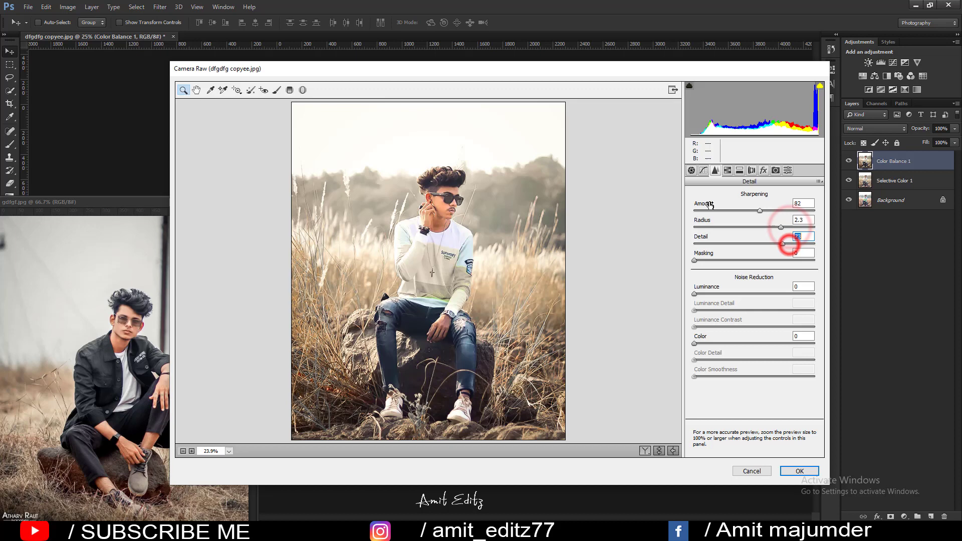
click(704, 294)
drag(712, 294, 704, 294)
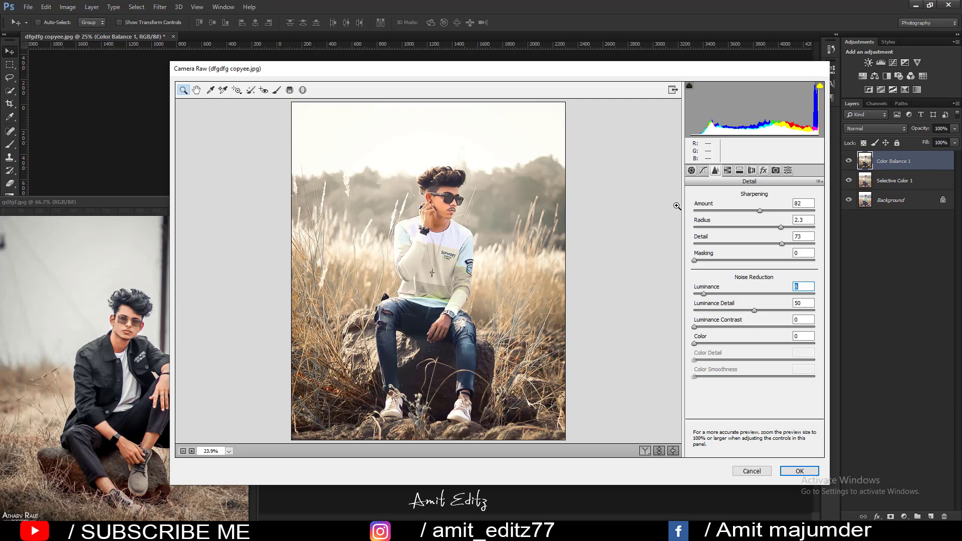
click(802, 471)
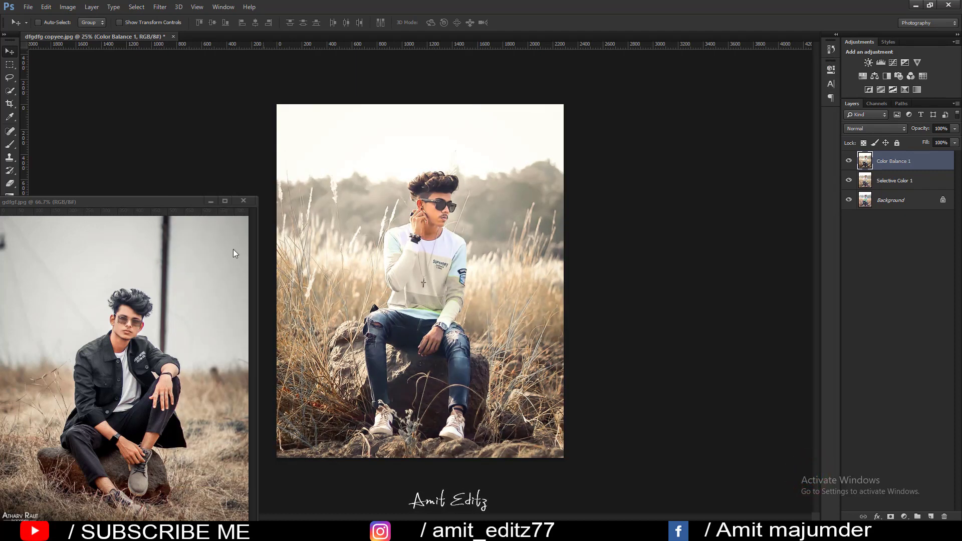
Move the gdfgf.jpg reference window beside the portrait and duplicate the Color Balance 1 layer
drag(181, 202, 224, 120)
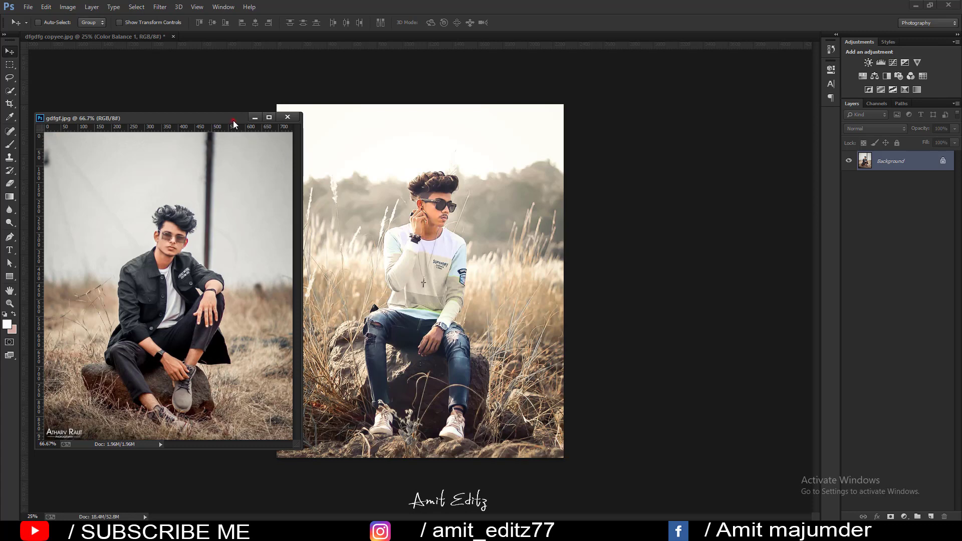
drag(234, 124, 207, 129)
click(534, 227)
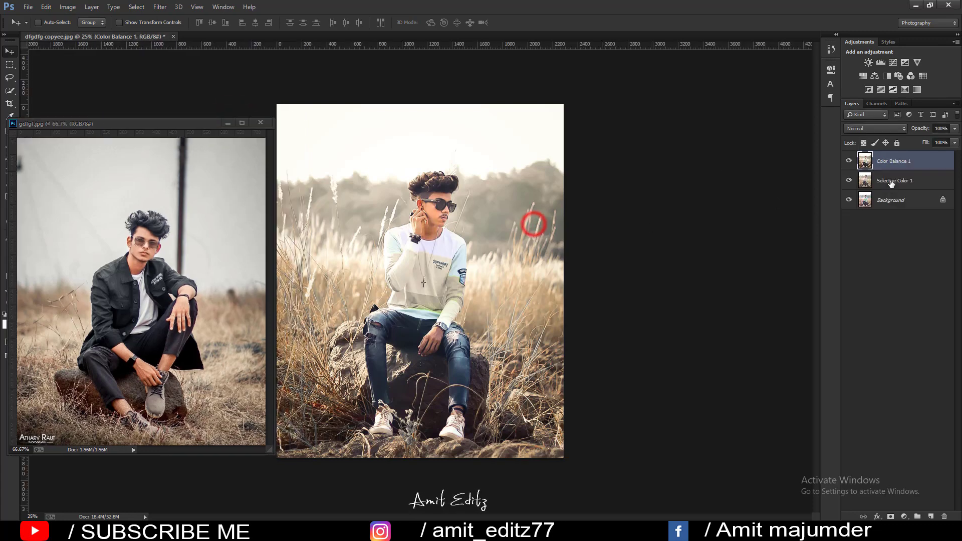
click(892, 160)
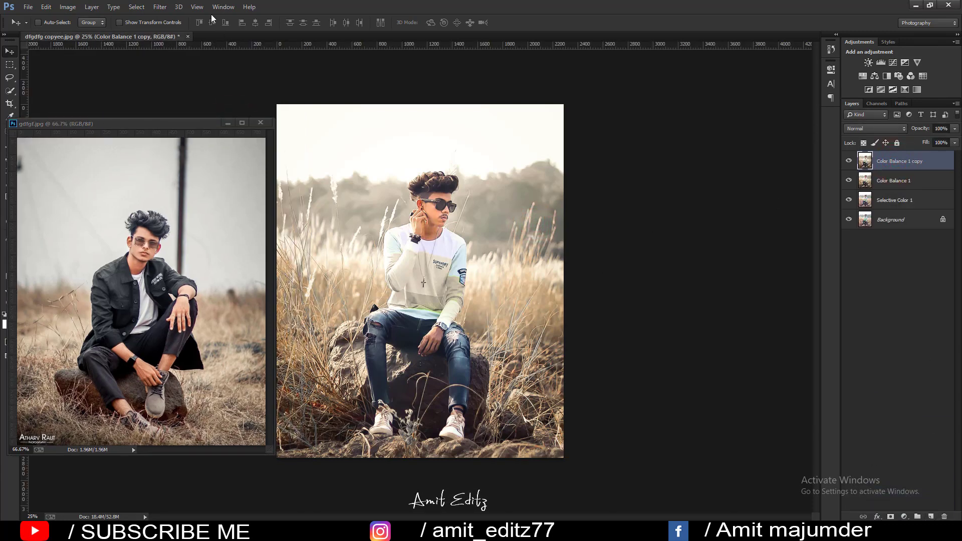
click(160, 7)
In Camera Raw, drop Highlights to -100, lower Whites, and raise Oranges luminance to +37
click(183, 68)
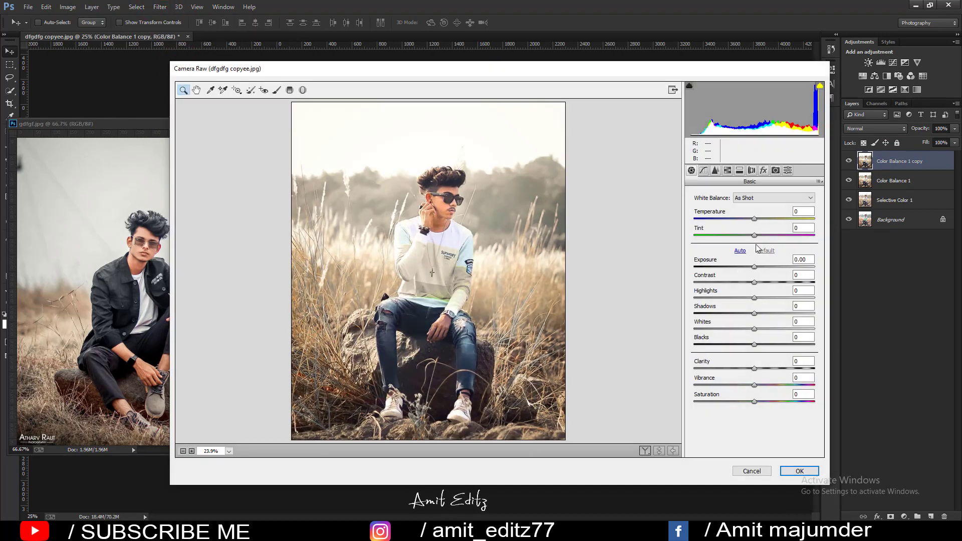
drag(756, 298, 698, 308)
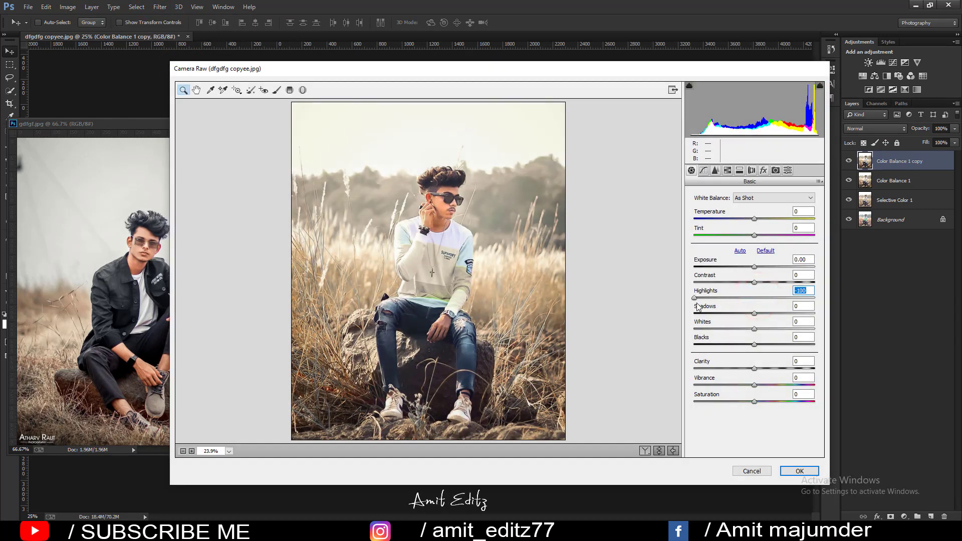
drag(756, 323, 717, 324)
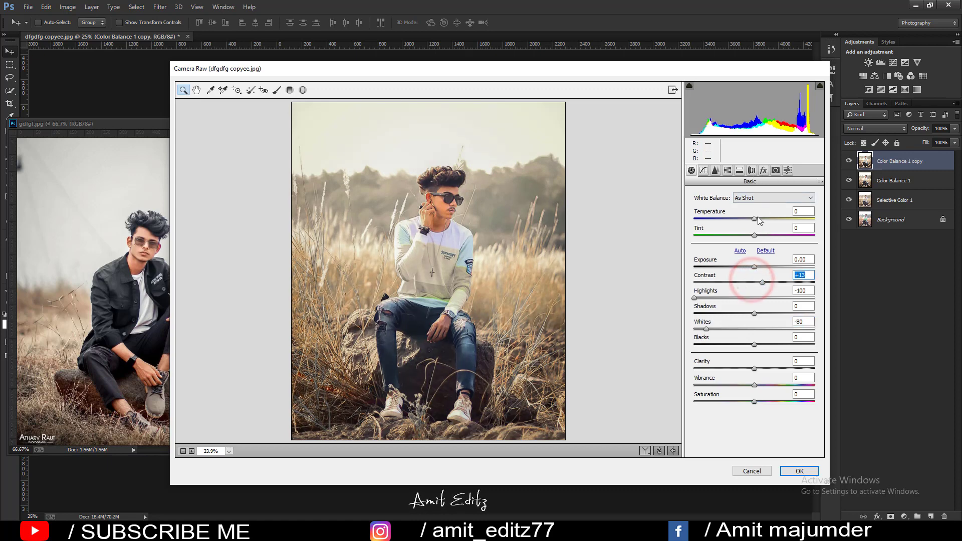
click(731, 171)
click(750, 209)
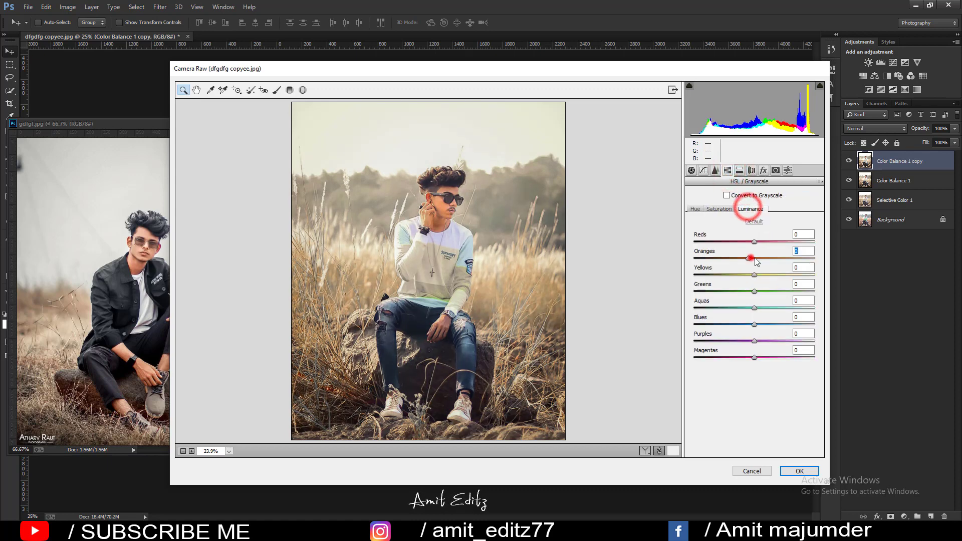
drag(754, 258, 777, 259)
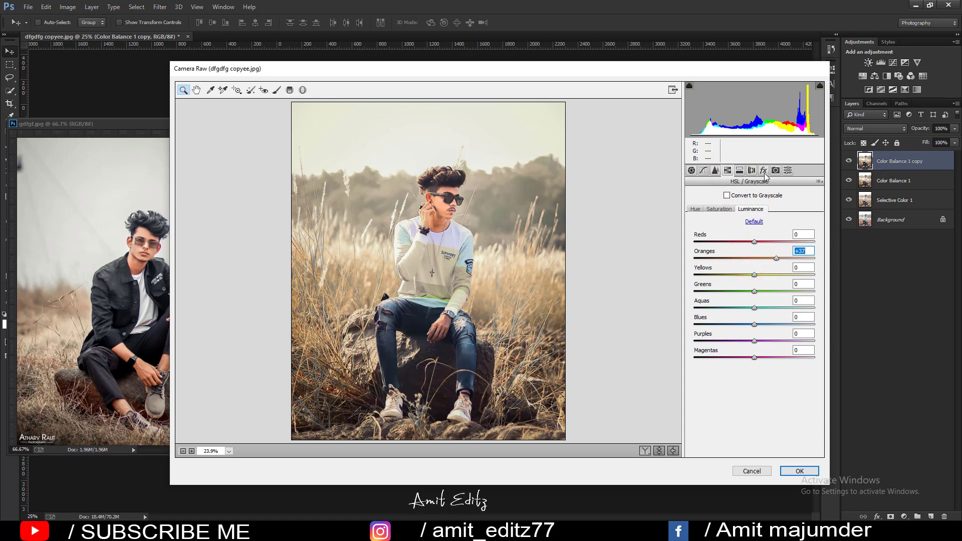
Add a -15 post-crop vignette, lower Yellows saturation to -13, and apply the filter
click(764, 171)
mouse_move(754, 299)
mouse_down()
mouse_move(745, 300)
mouse_move(752, 332)
mouse_move(808, 350)
mouse_up()
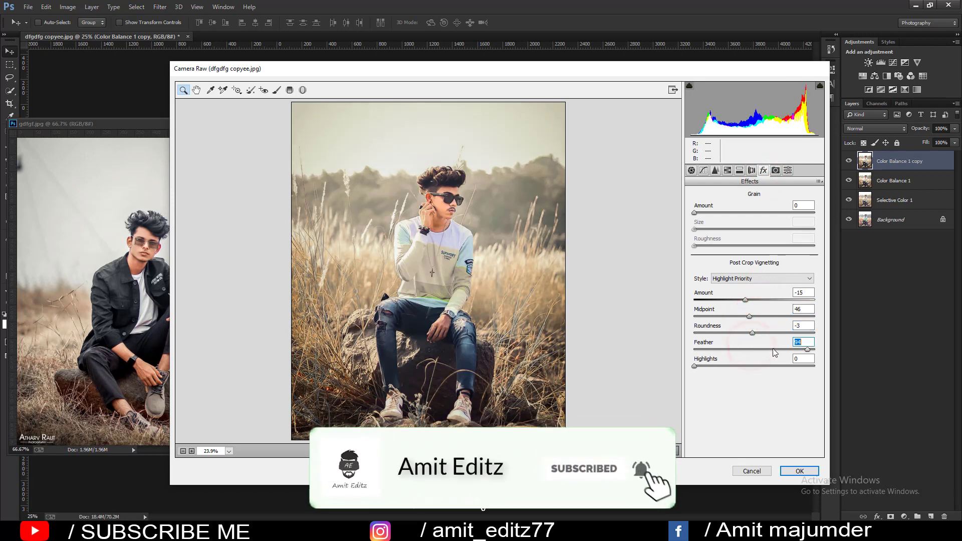
click(728, 170)
click(720, 209)
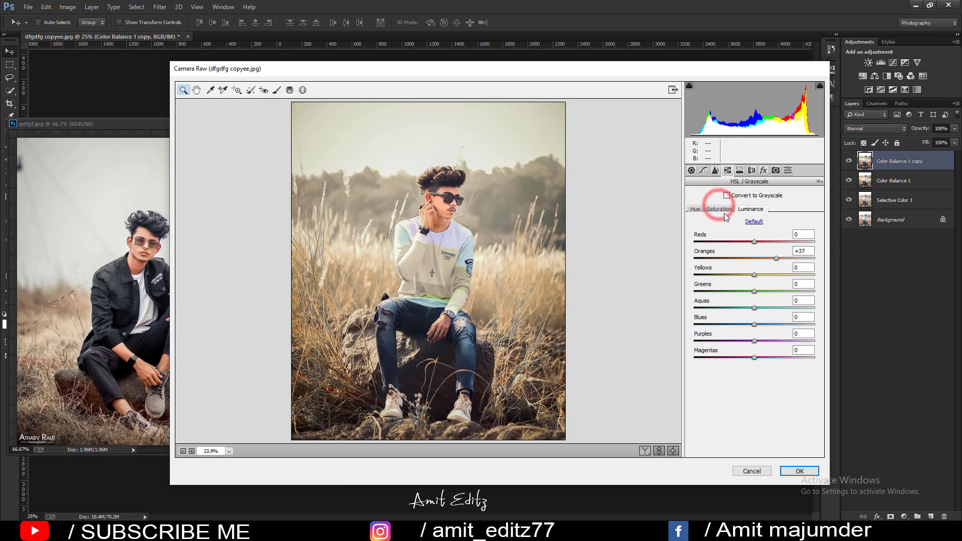
drag(754, 274, 747, 275)
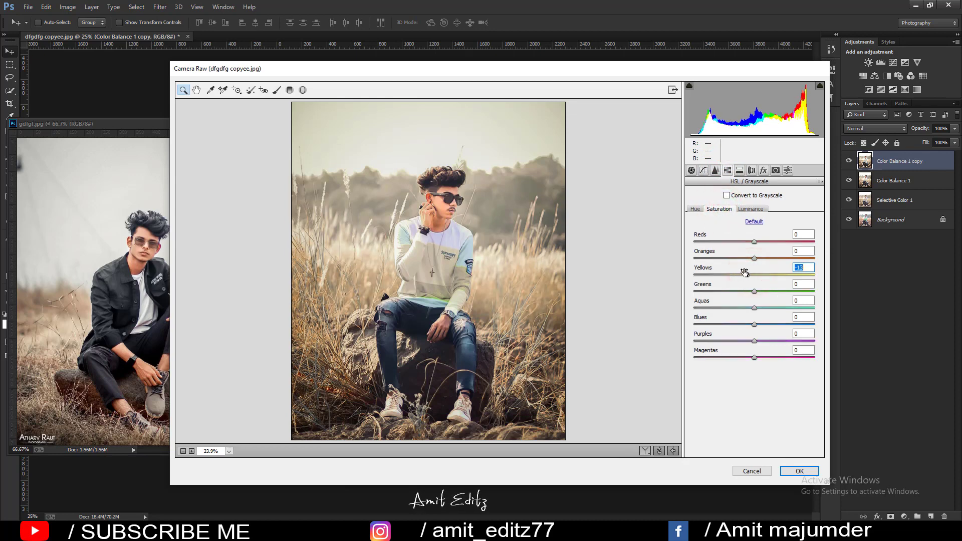
click(801, 472)
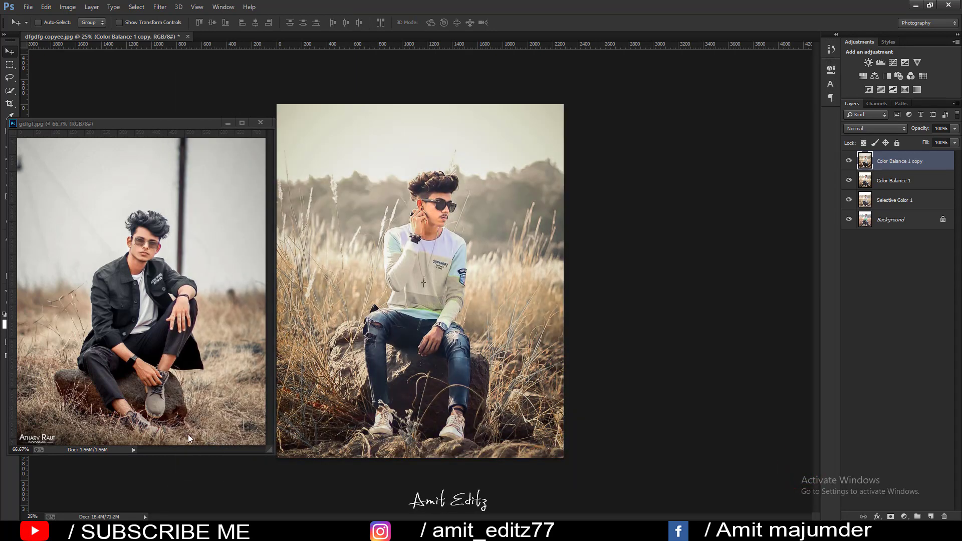
Close the reference photo and darken the bottom corners and edge with gradients
click(260, 123)
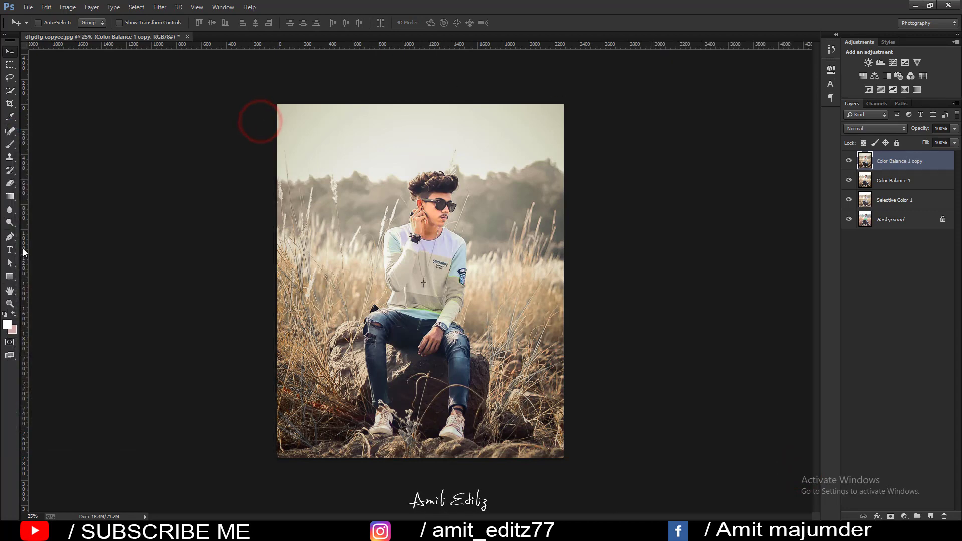
click(9, 196)
drag(301, 468, 328, 478)
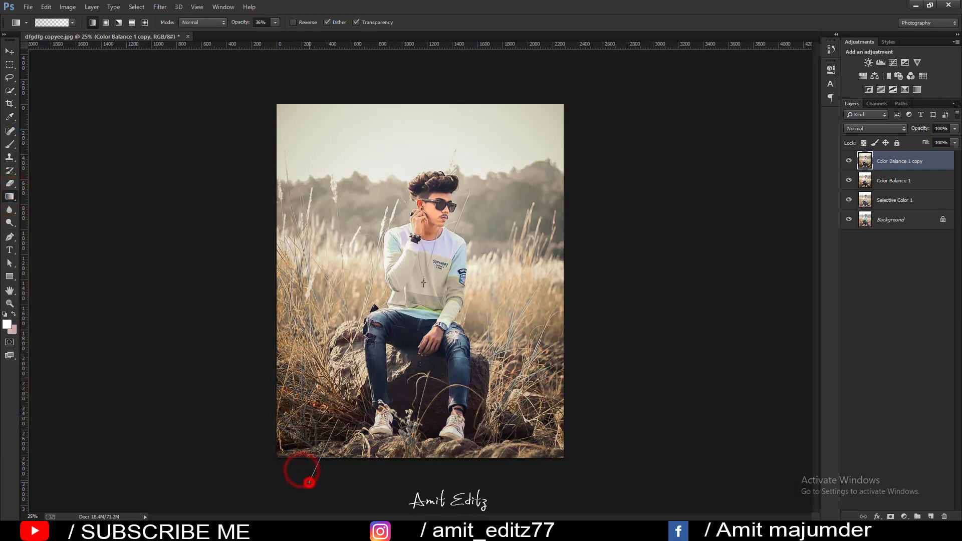
drag(408, 411, 404, 486)
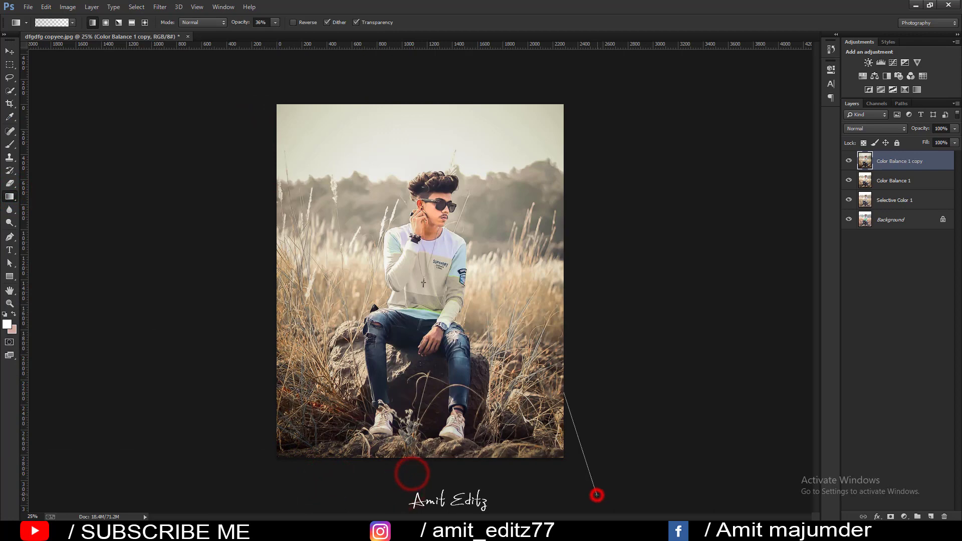
drag(570, 398, 598, 495)
drag(275, 476, 287, 459)
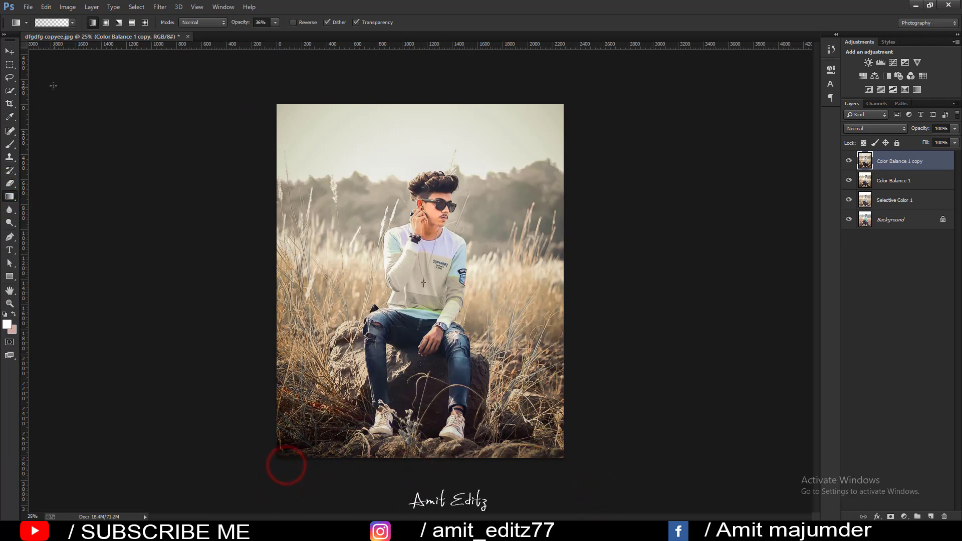
Merge the Color Balance 1, Selective Color 1 and copy layers into one layer
click(10, 51)
ctrl+click(905, 182)
ctrl+click(908, 200)
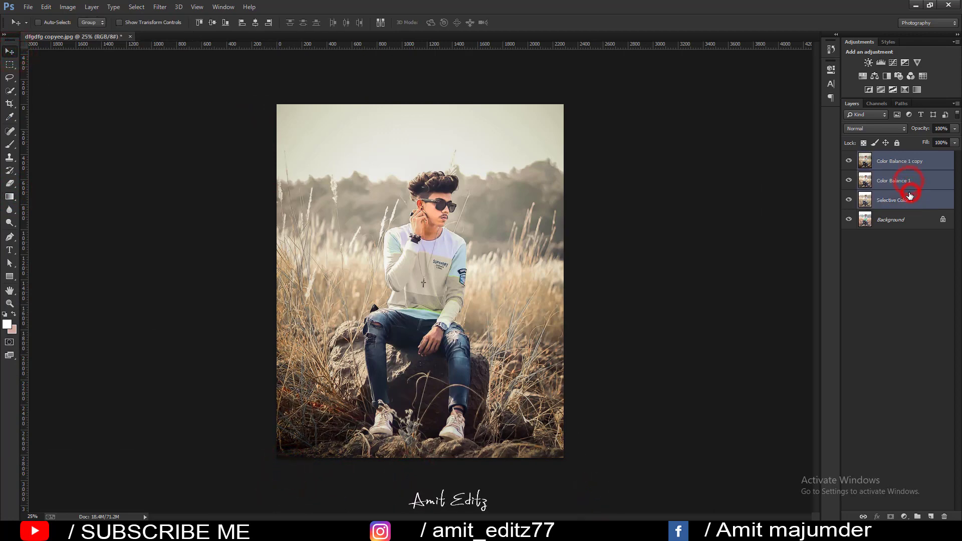
right_click(911, 195)
click(830, 364)
alt+scroll(827, 361, up, 1)
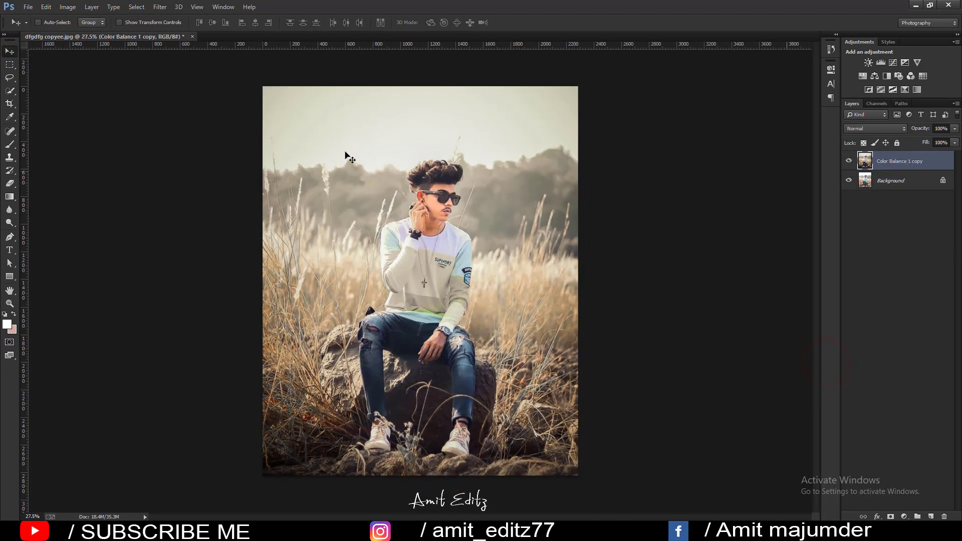
Dodge the cheek, face and hands with a size-100 brush at 11% midtones exposure
click(10, 223)
alt+scroll(426, 220, up, 3)
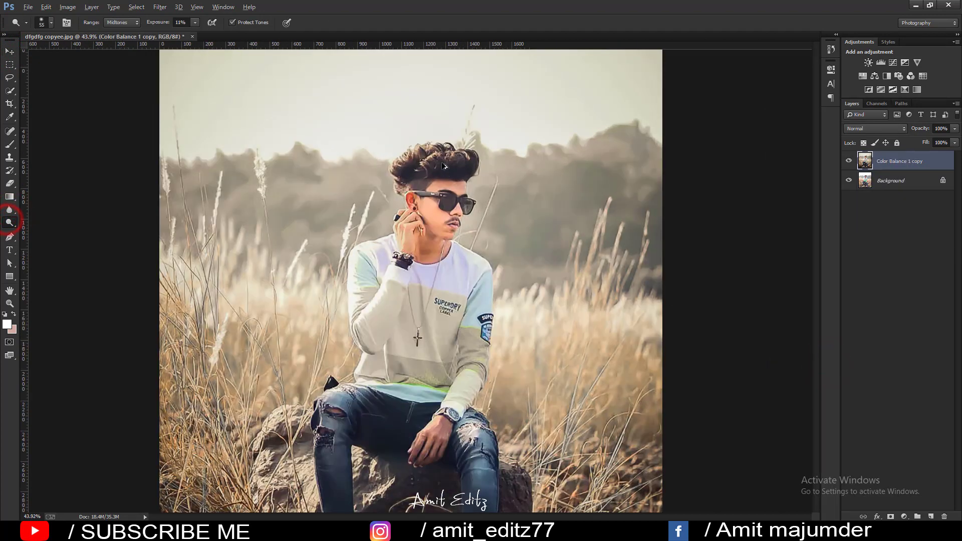
alt+scroll(426, 231, up, 3)
key(bracketright)
key(bracketright)
key(bracketright)
click(440, 206)
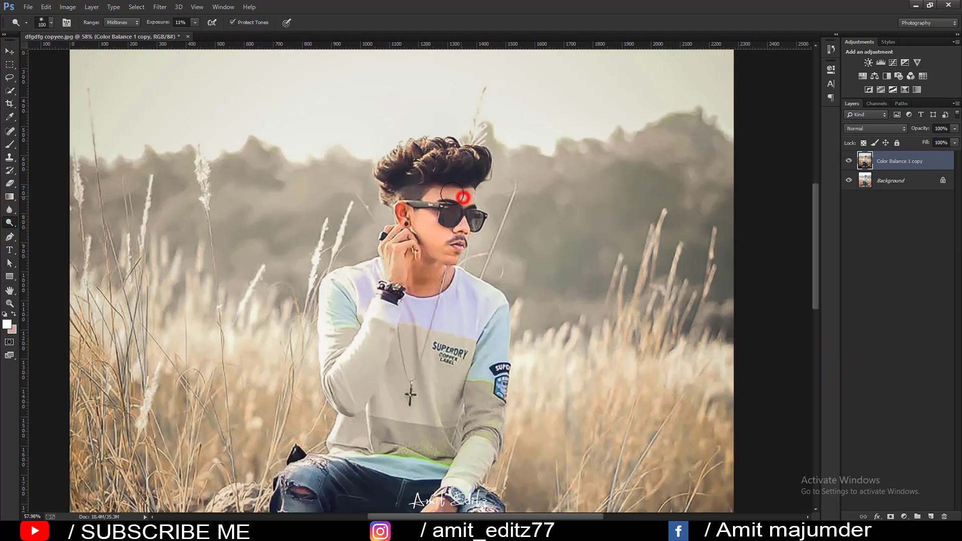
click(416, 229)
drag(405, 236, 389, 274)
mouse_move(427, 223)
mouse_down()
mouse_move(431, 261)
mouse_move(496, 66)
mouse_up()
drag(497, 300, 502, 306)
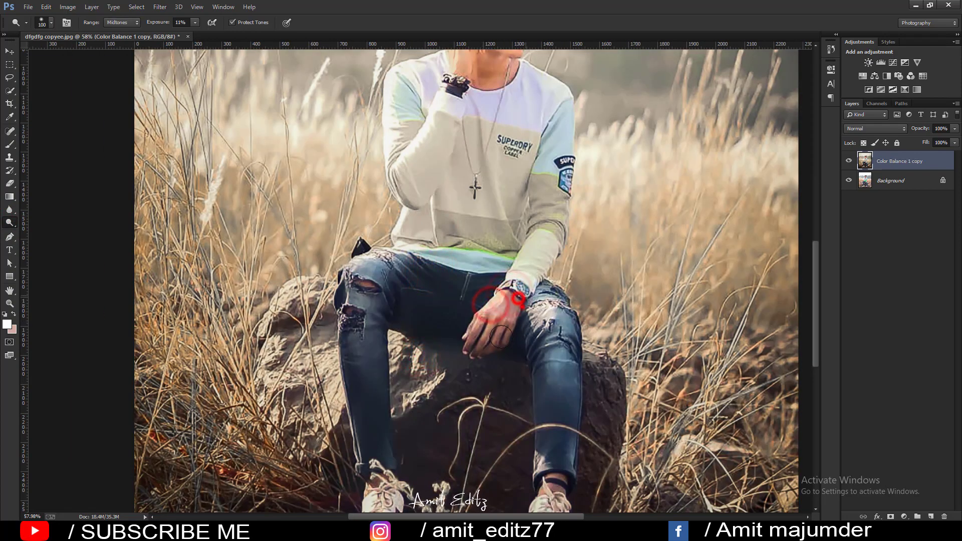
alt+scroll(525, 258, down, 5)
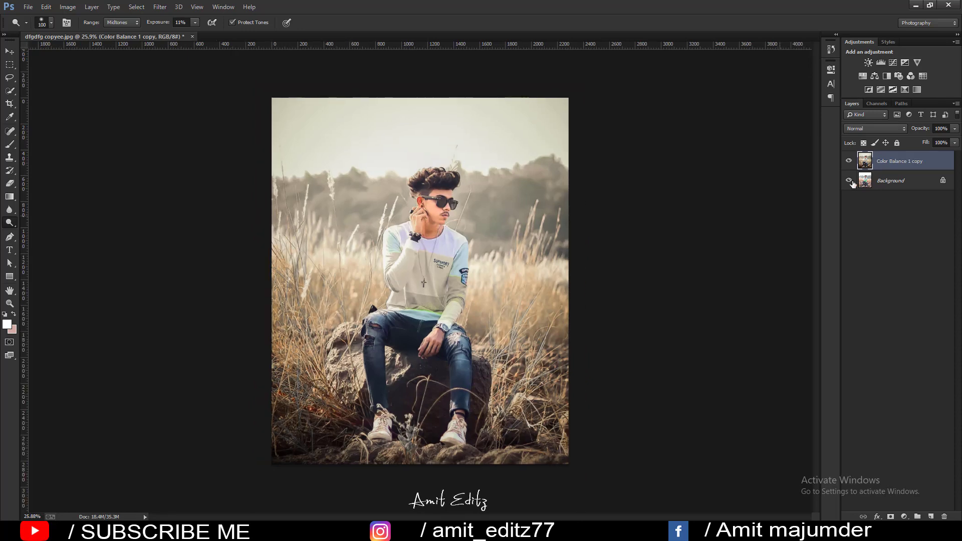
Toggle the toned layer's visibility to compare the edit with the original
click(850, 161)
click(850, 161)
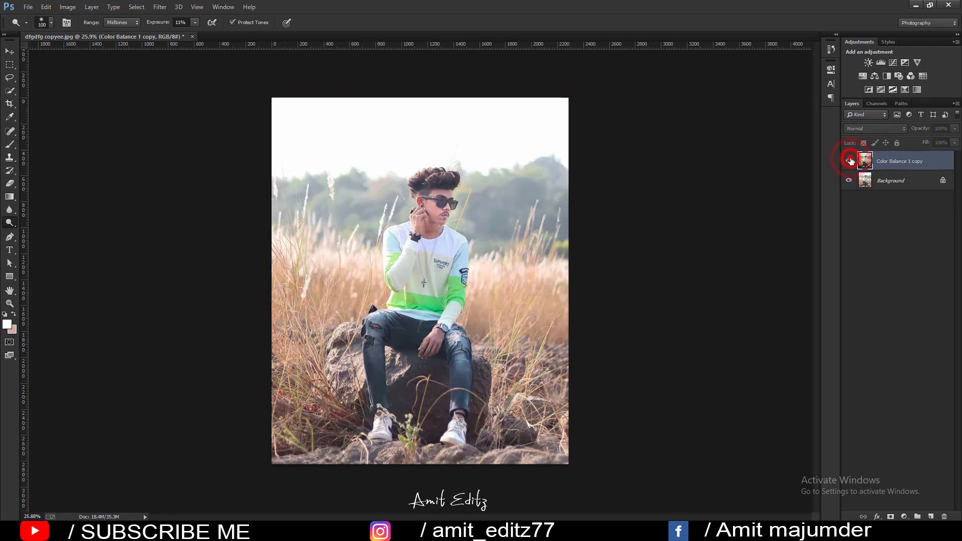
click(850, 161)
click(849, 160)
click(850, 160)
click(849, 161)
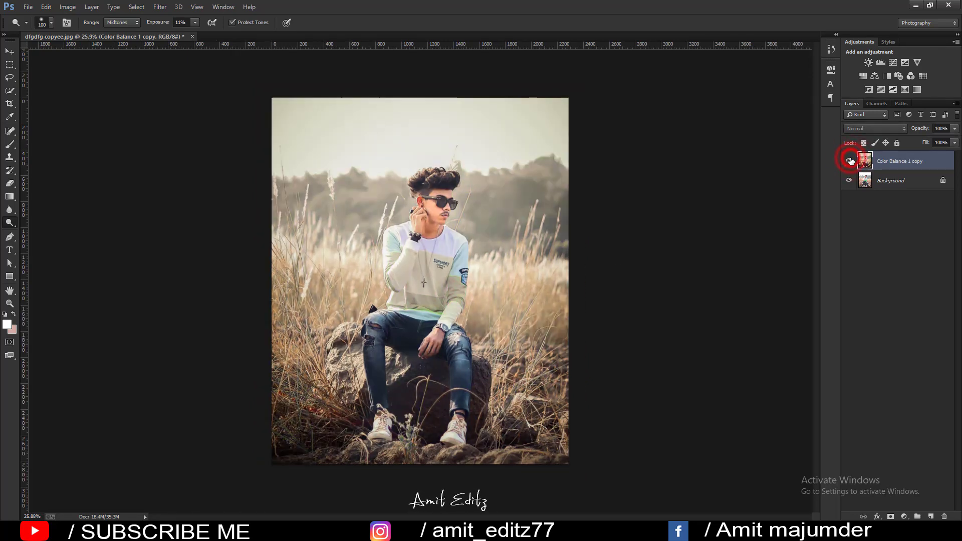
scroll(460, 196, up, 3)
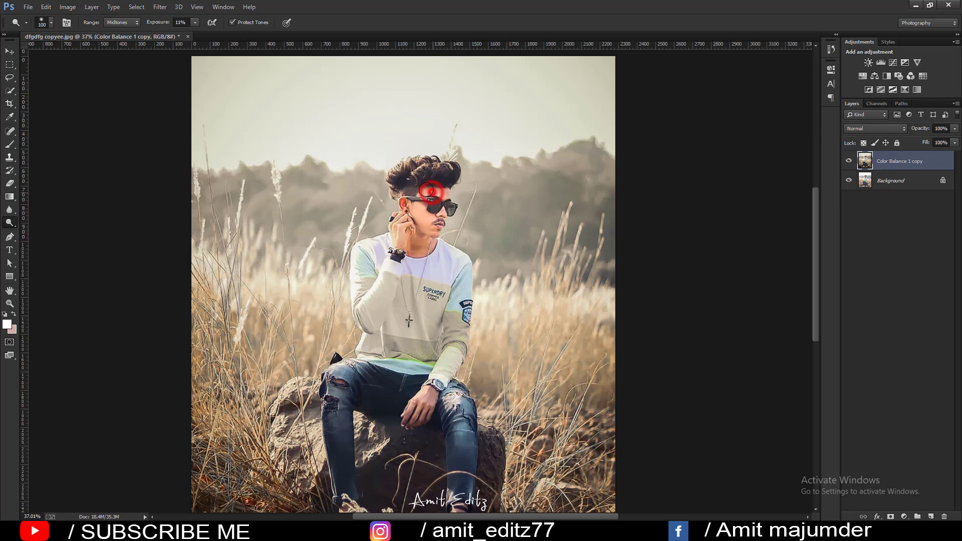
scroll(427, 190, down, 2)
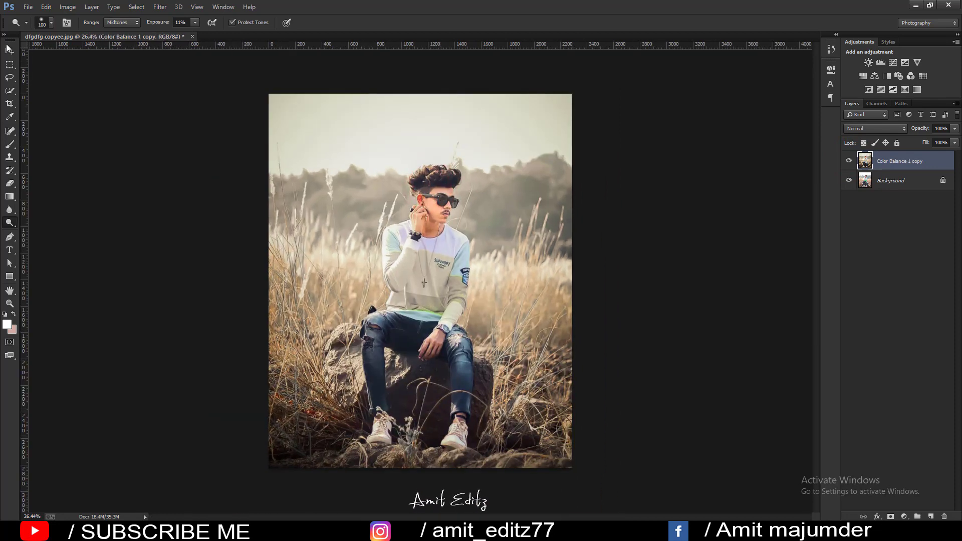
Stamp a white V-shaped brush mark on the photo beside the young man
key(b)
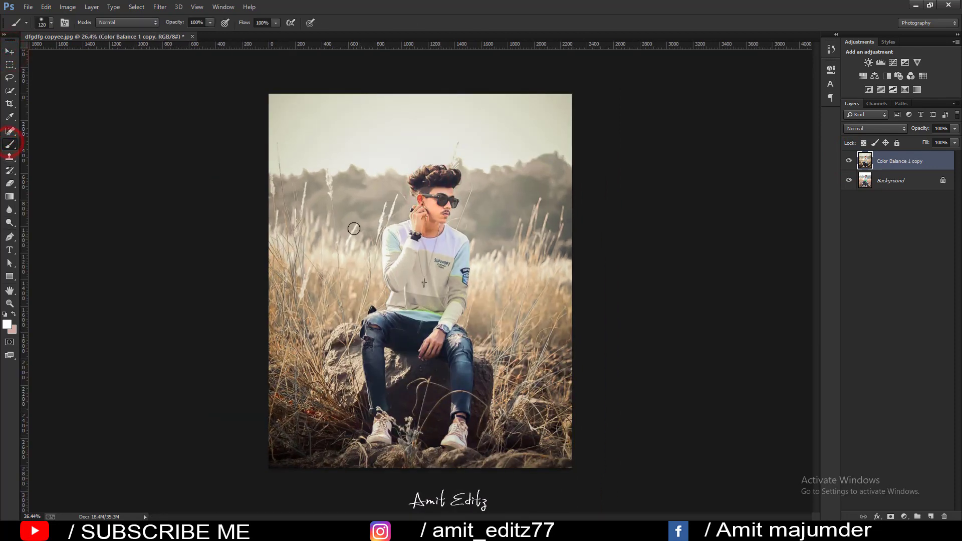
right_click(354, 228)
double_click(455, 389)
click(524, 284)
right_click(524, 293)
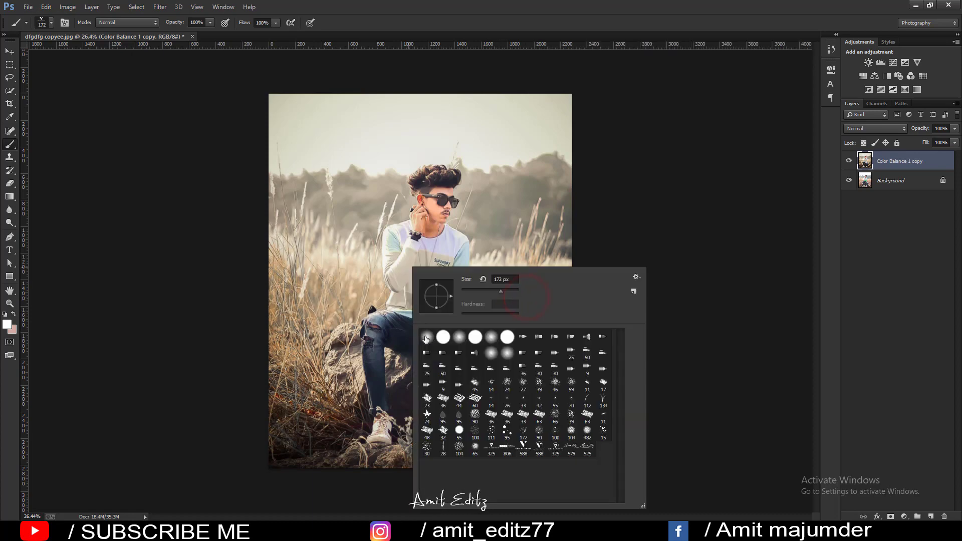
click(9, 51)
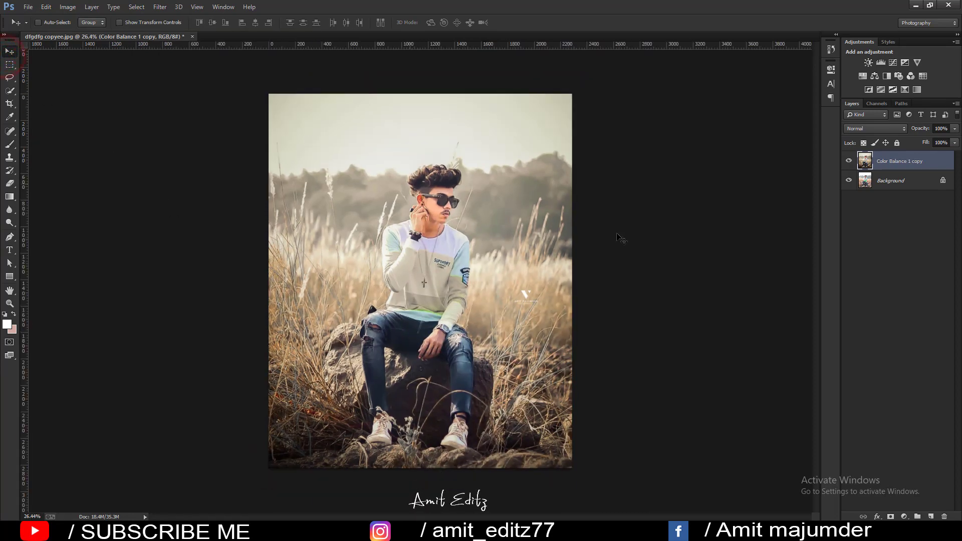
Toggle the toned layer for a final before/after check, then stop the recording
click(850, 161)
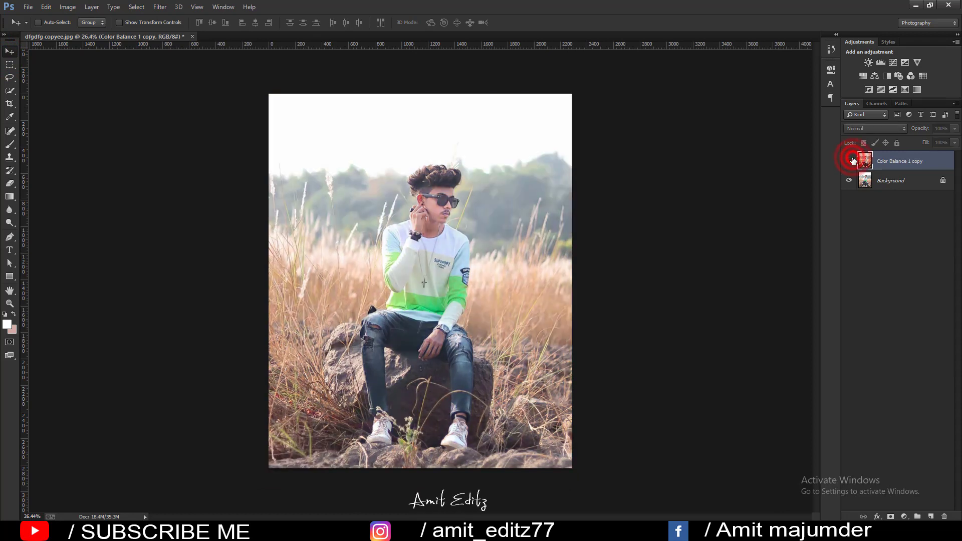
click(850, 161)
click(851, 161)
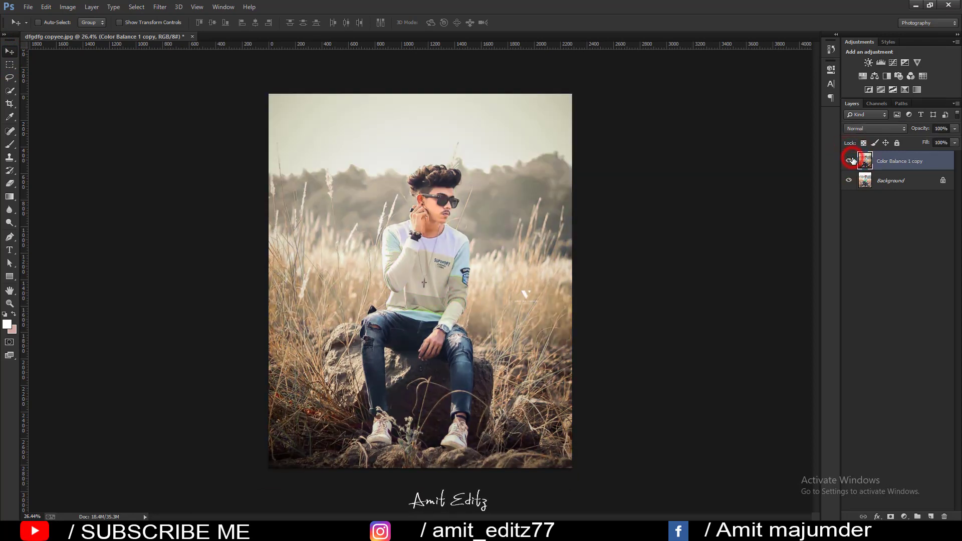
click(851, 160)
scroll(505, 232, down, 1)
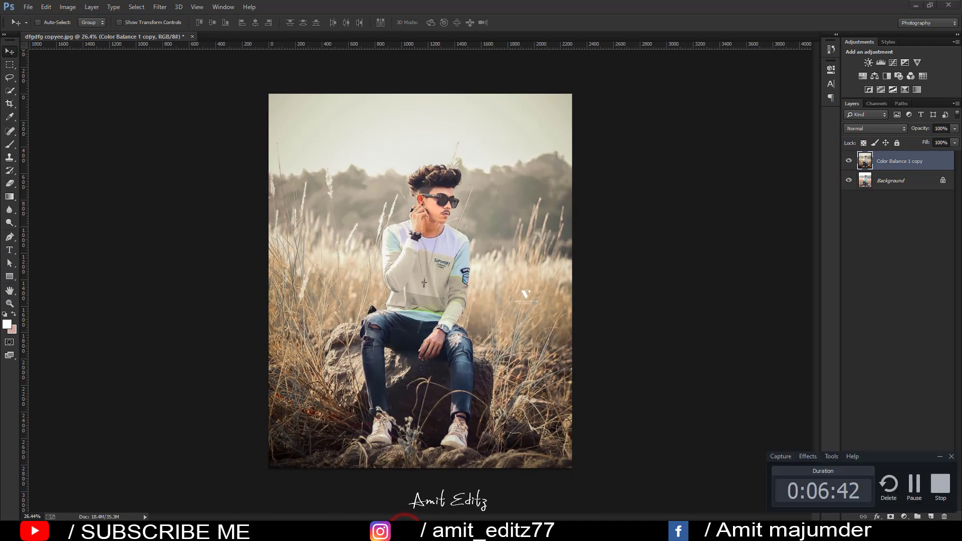
click(952, 483)
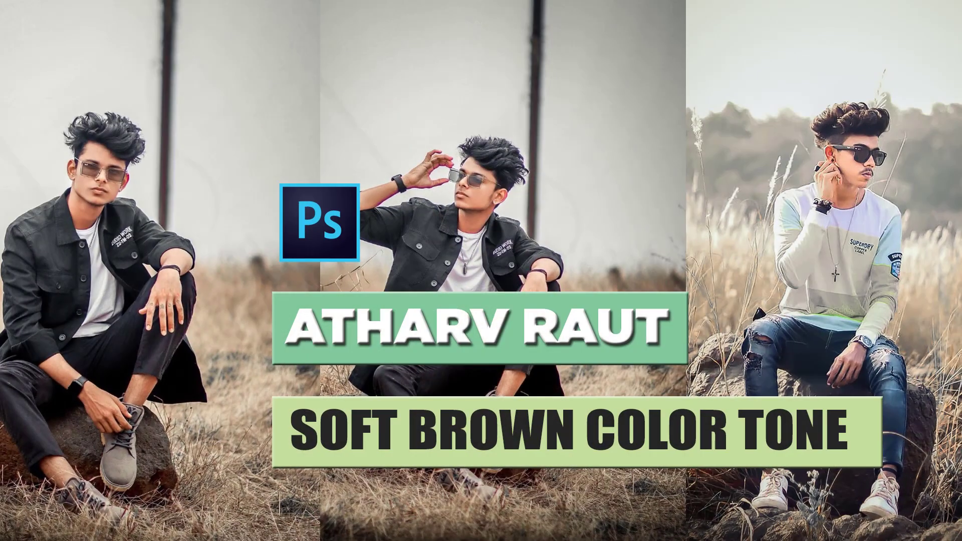